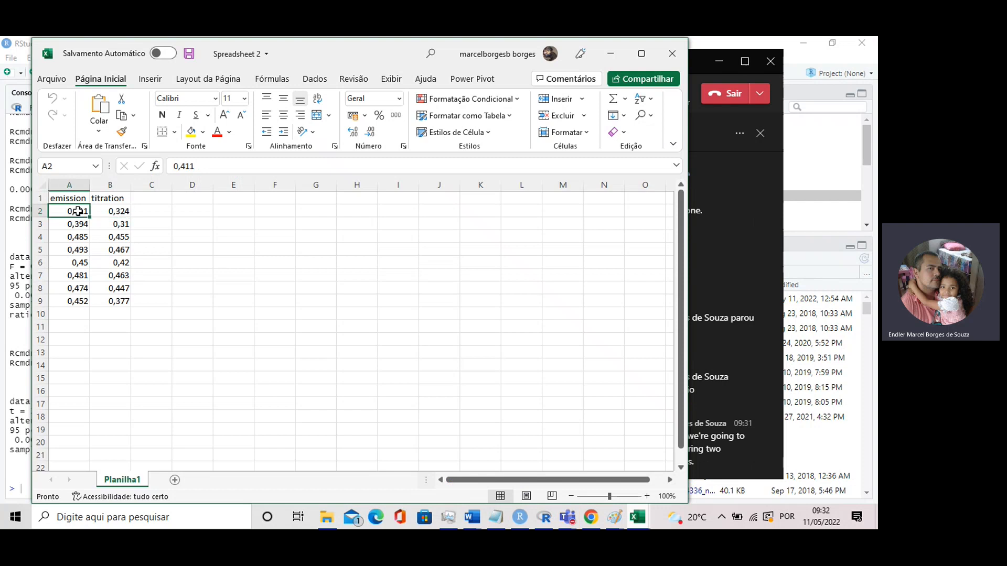
# Examine the emission values of the samples in column A, row by row from A2 down
pyautogui.click(71, 198)
pyautogui.click(112, 214)
pyautogui.click(78, 211)
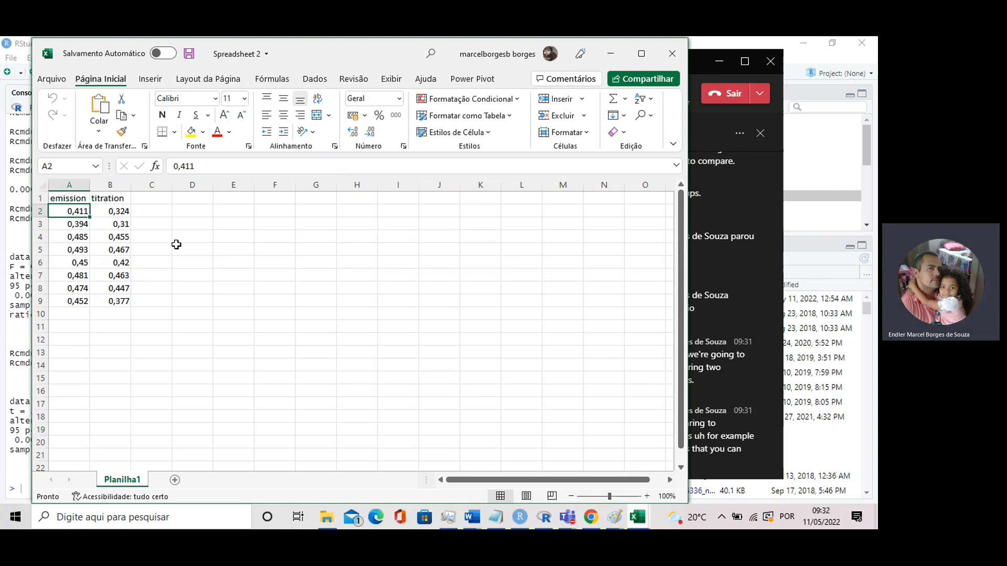
pyautogui.click(77, 224)
pyautogui.click(73, 211)
pyautogui.click(74, 224)
pyautogui.click(68, 237)
pyautogui.click(63, 251)
pyautogui.click(65, 262)
pyautogui.click(69, 275)
pyautogui.click(65, 288)
pyautogui.click(66, 212)
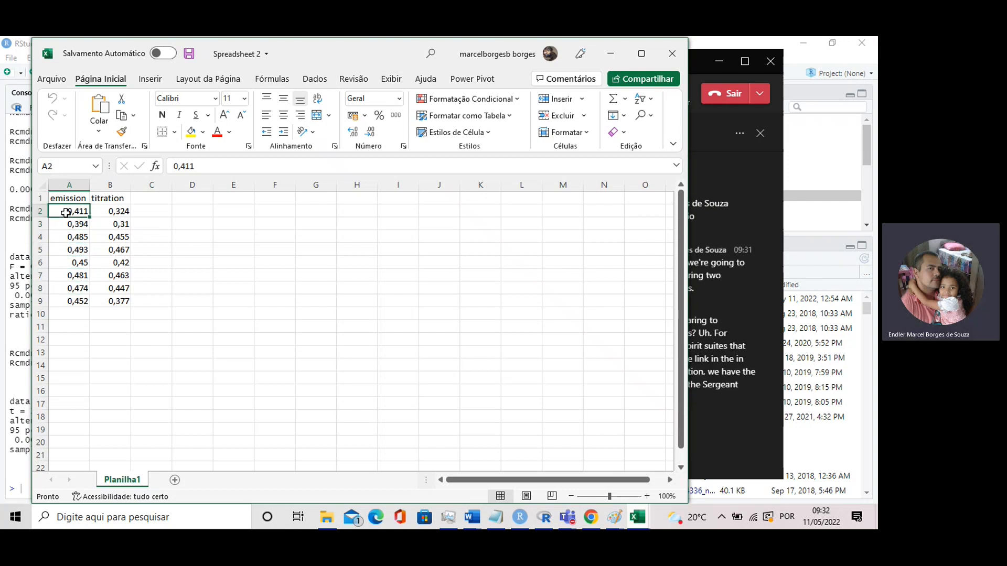
# Compare the emission and titration columns, highlighting A2:A9 and B2:B9 in turn
pyautogui.click(117, 212)
pyautogui.click(77, 210)
pyautogui.click(117, 210)
pyautogui.click(68, 200)
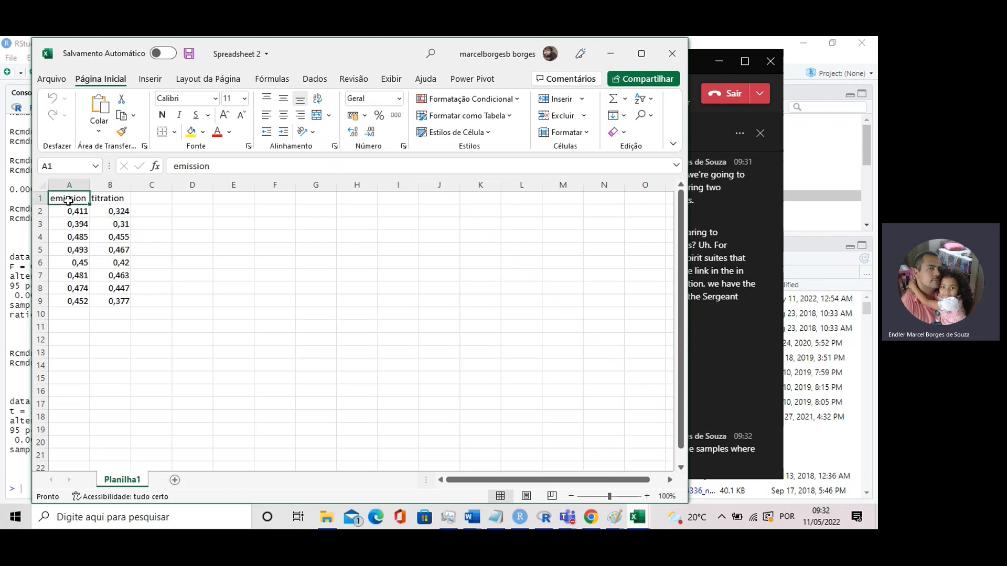
pyautogui.click(113, 200)
pyautogui.click(113, 212)
pyautogui.click(113, 251)
pyautogui.click(113, 275)
pyautogui.click(71, 301)
pyautogui.moveTo(65, 215); pyautogui.dragTo(68, 292)
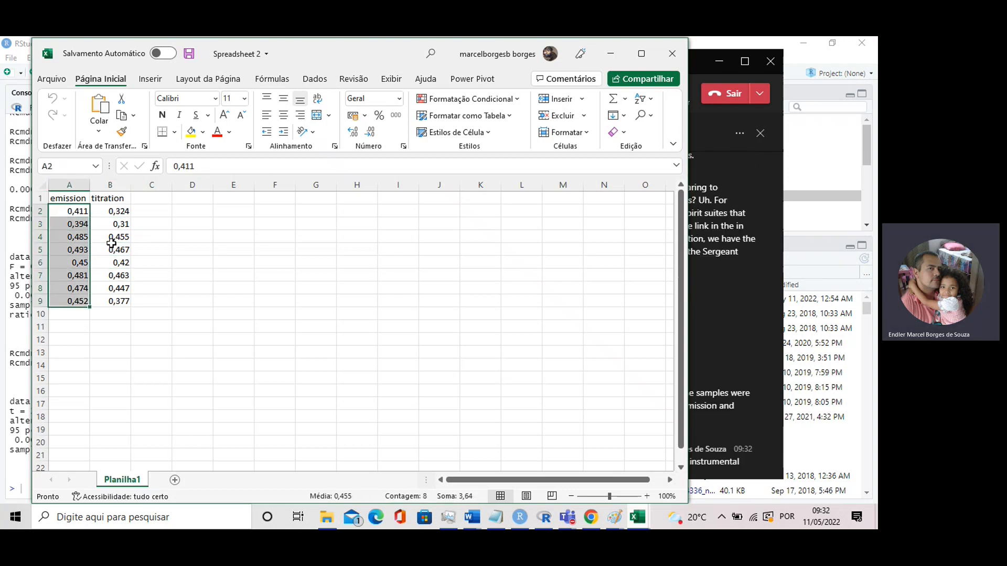
pyautogui.moveTo(125, 212); pyautogui.dragTo(126, 291)
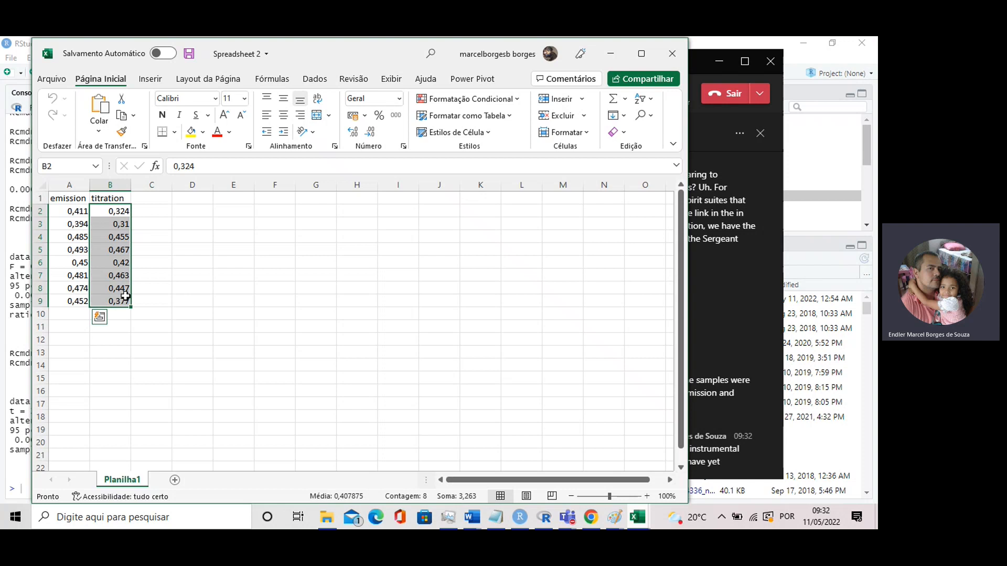
pyautogui.click(151, 263)
# Examine the first sample's emission value in A2 against its titration value in B2
pyautogui.click(74, 211)
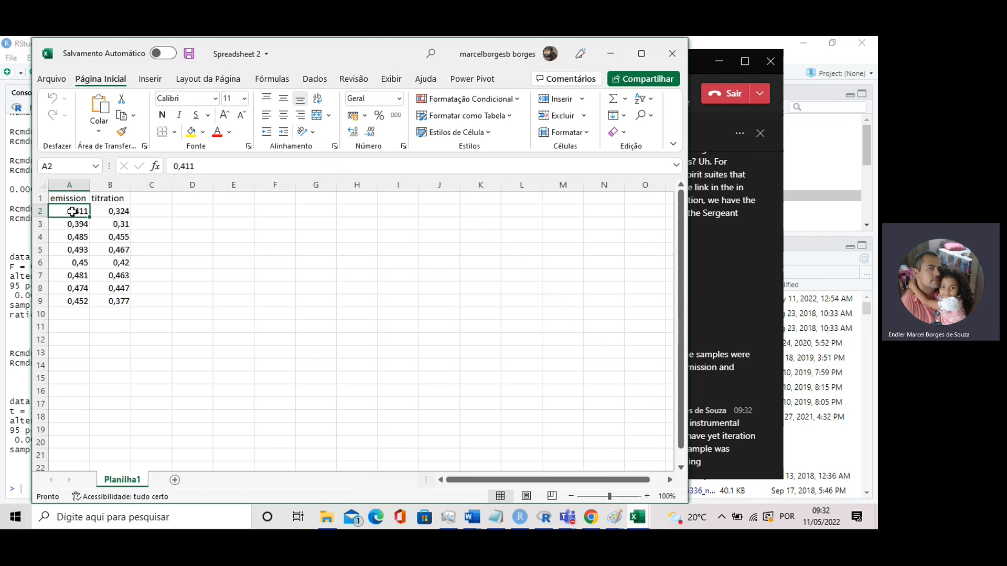
pyautogui.click(117, 212)
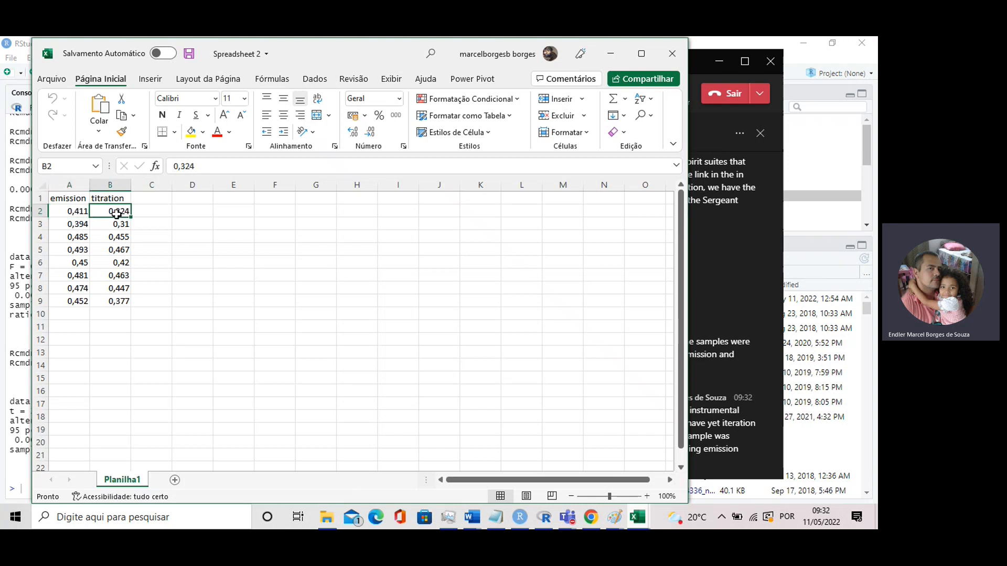
pyautogui.click(135, 221)
pyautogui.click(123, 213)
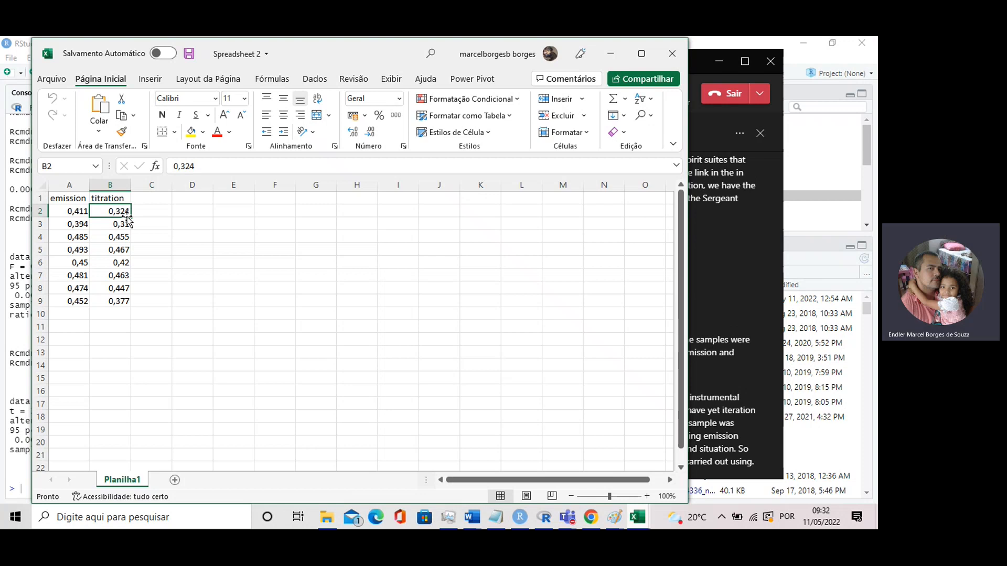
pyautogui.click(153, 215)
pyautogui.click(121, 214)
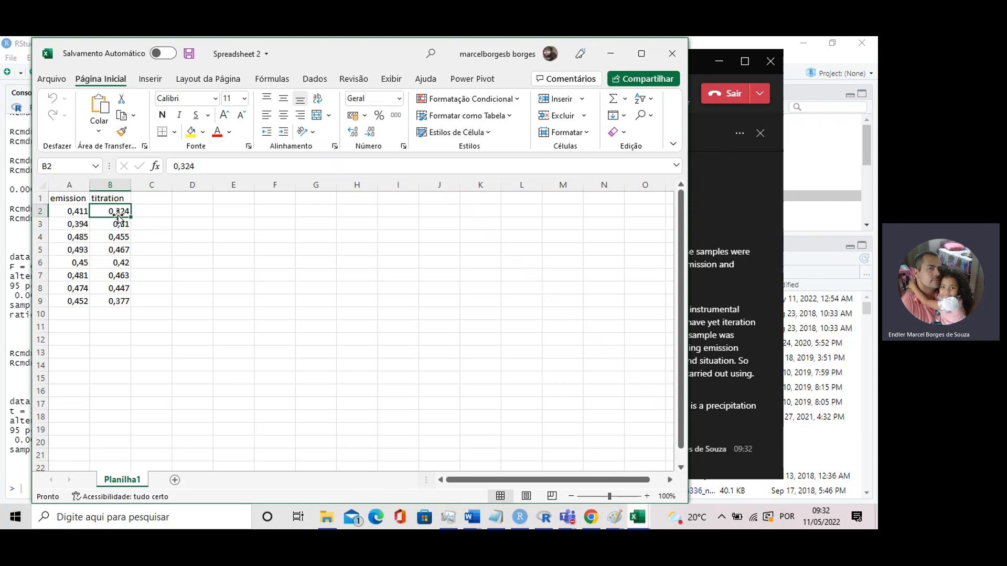
pyautogui.click(112, 224)
pyautogui.click(74, 213)
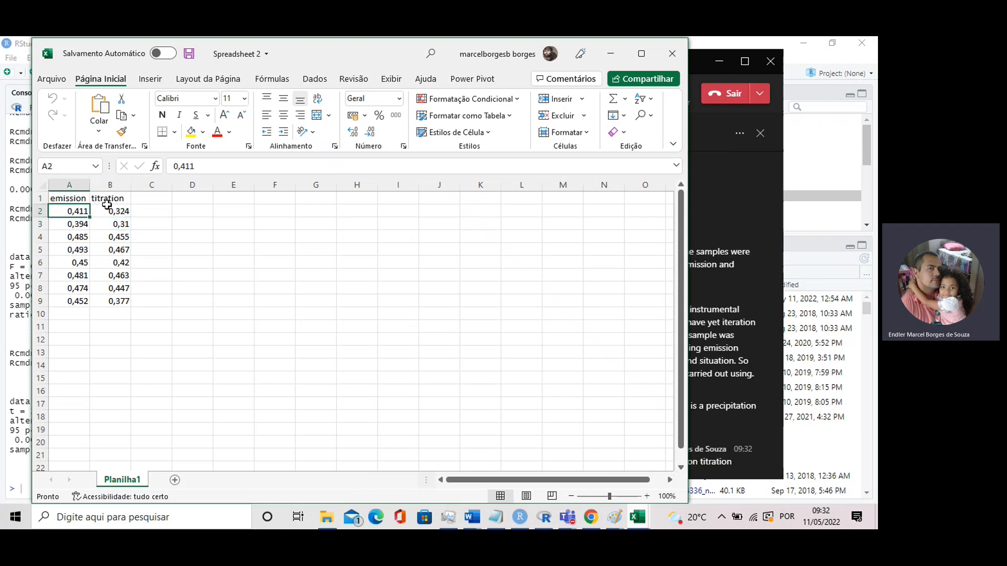
pyautogui.click(108, 209)
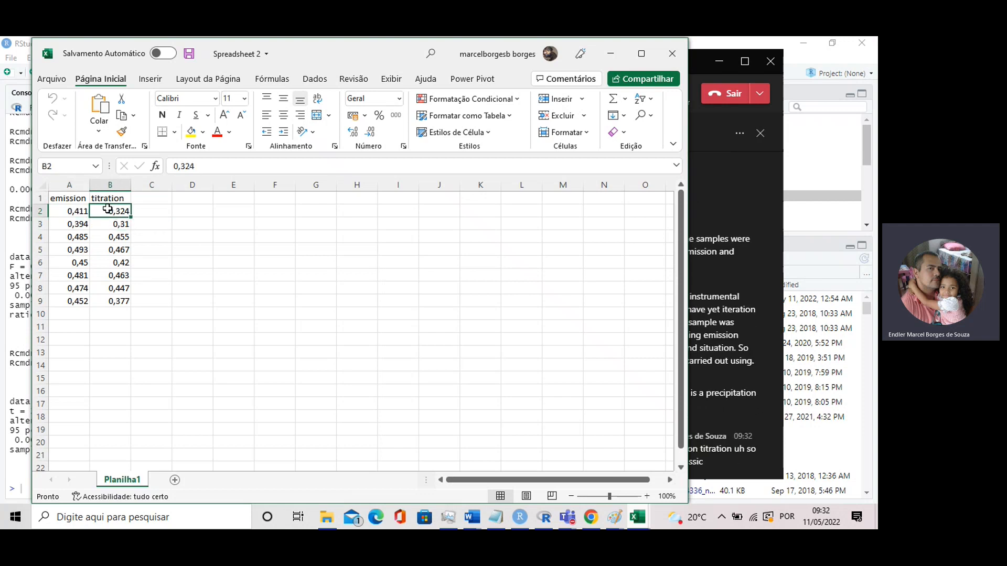
pyautogui.click(63, 209)
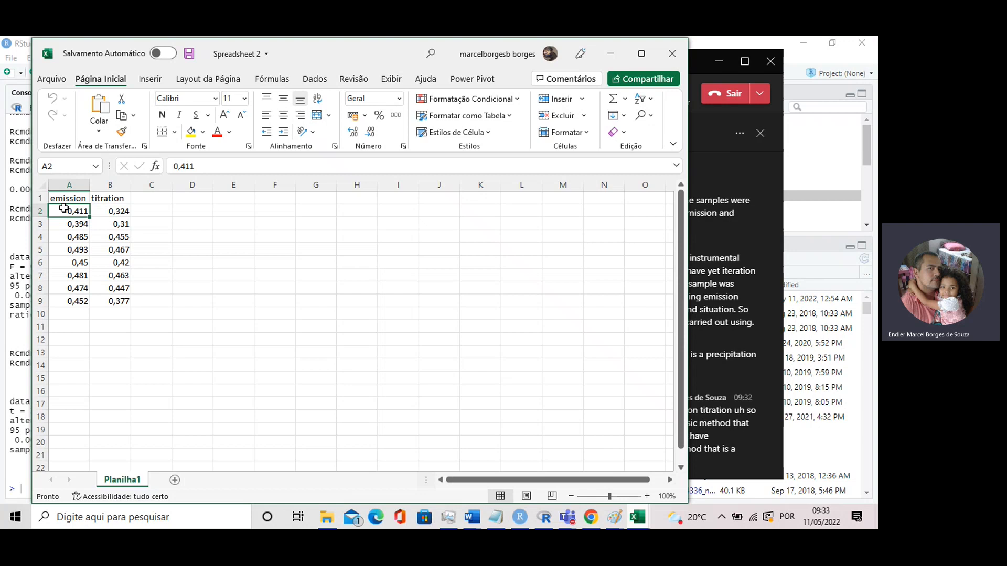
pyautogui.click(73, 236)
# Highlight the full emission and titration value ranges, and review the paired measurements in A2 and B2
pyautogui.moveTo(70, 210); pyautogui.dragTo(81, 301)
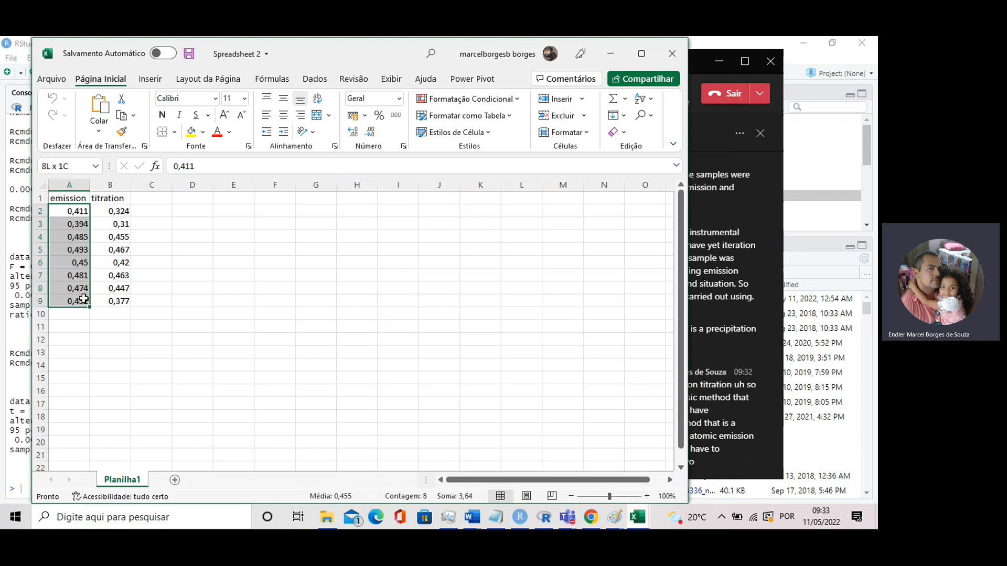
pyautogui.click(119, 213)
pyautogui.moveTo(119, 213); pyautogui.dragTo(114, 293)
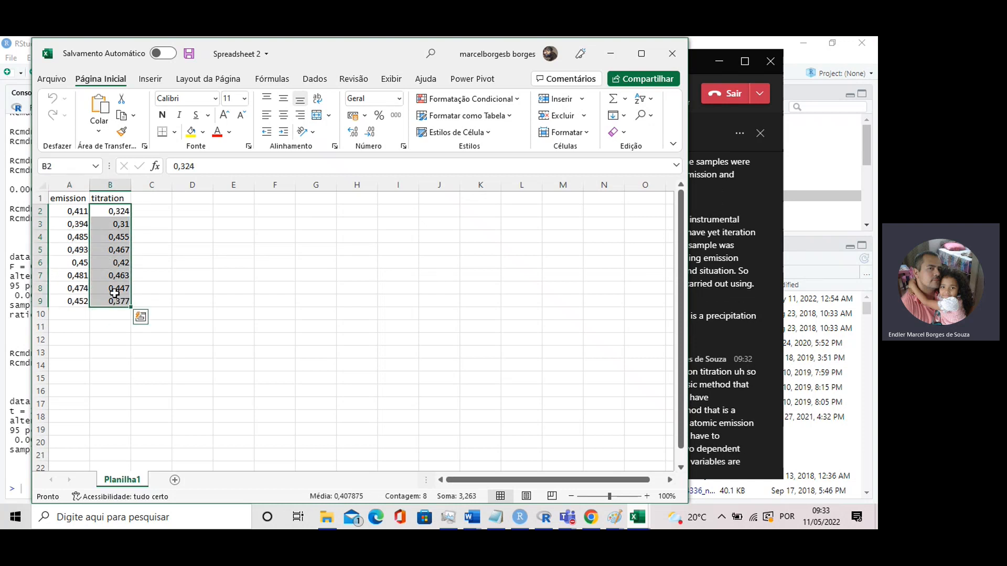
pyautogui.click(61, 208)
pyautogui.click(104, 211)
pyautogui.click(72, 215)
pyautogui.click(106, 215)
pyautogui.click(76, 214)
pyautogui.click(107, 215)
pyautogui.click(59, 213)
pyautogui.click(111, 215)
pyautogui.click(73, 214)
pyautogui.click(106, 224)
pyautogui.click(105, 215)
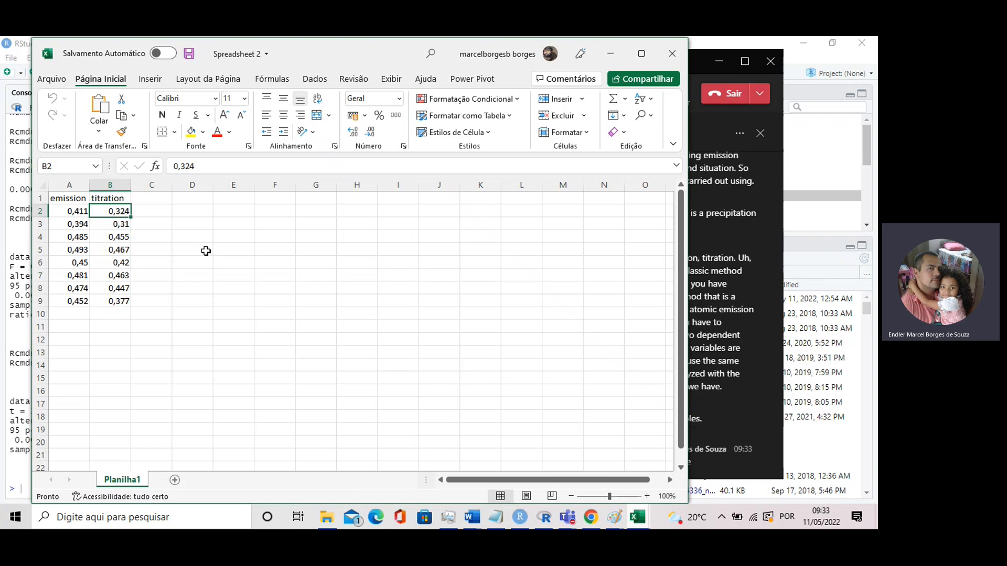
# Switch to R Commander and cancel the open Independent Samples t-Test dialog
pyautogui.moveTo(520, 517)
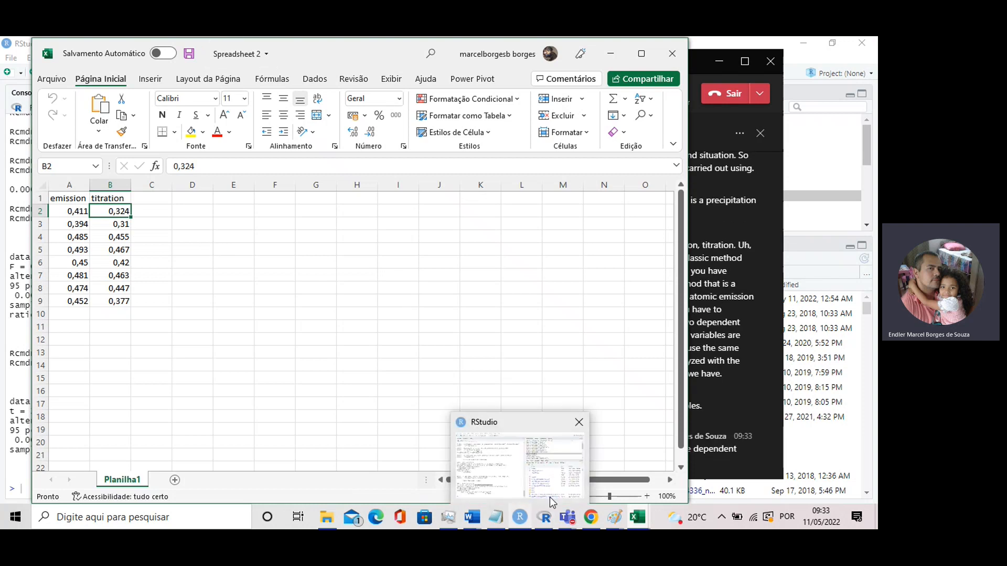
pyautogui.click(545, 471)
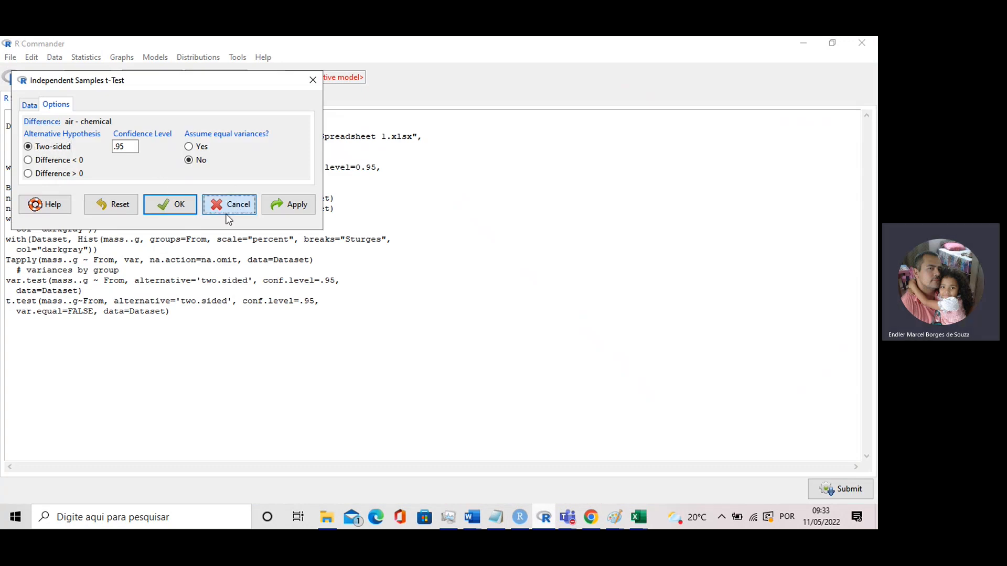
pyautogui.click(228, 206)
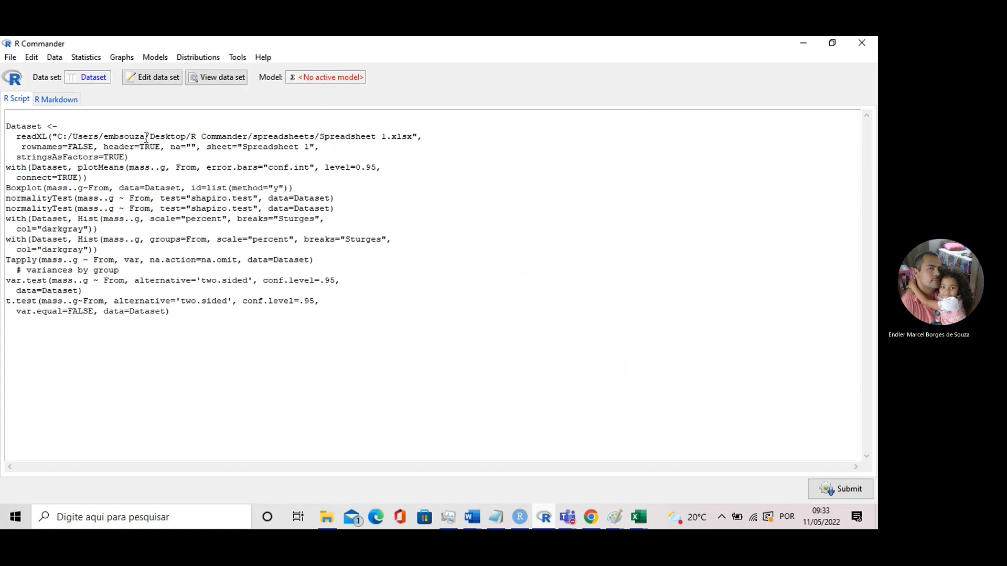
pyautogui.click(55, 57)
pyautogui.moveTo(82, 114)
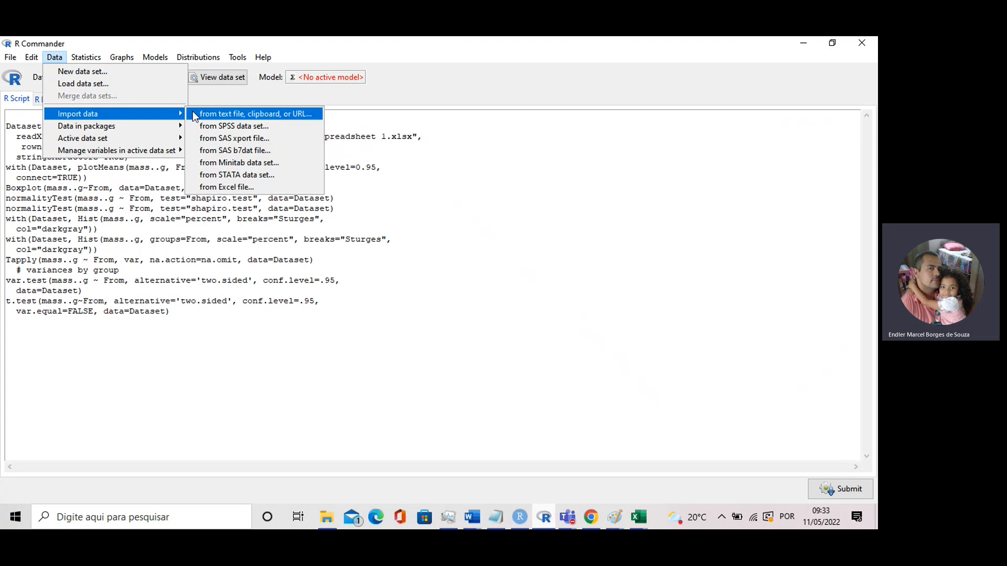
pyautogui.click(240, 187)
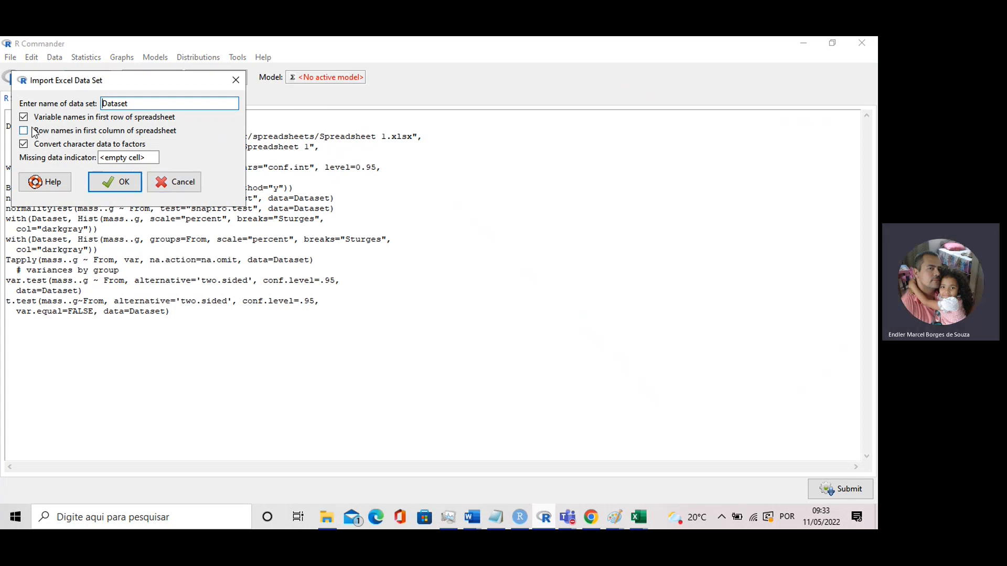
pyautogui.moveTo(648, 518)
pyautogui.click(595, 470)
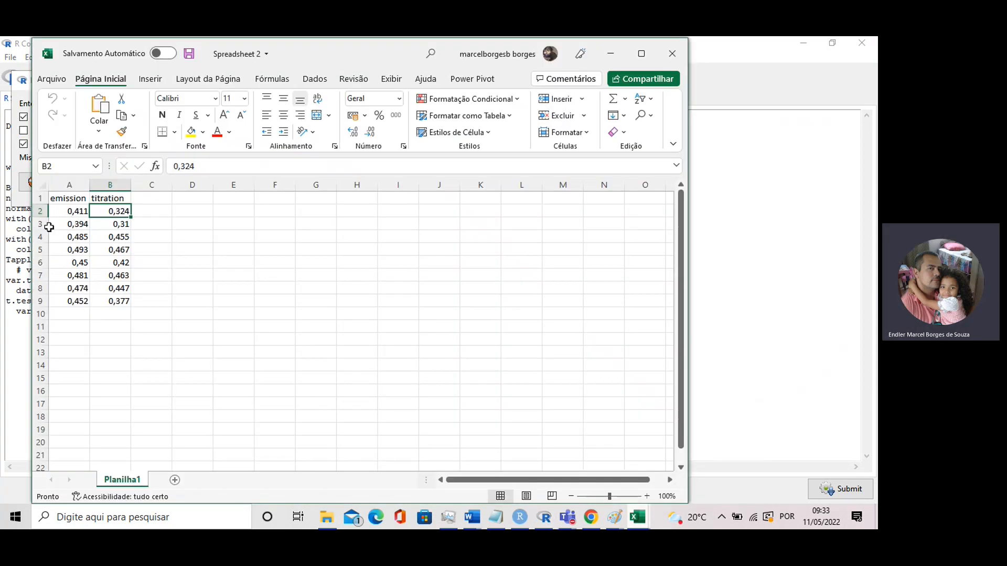
pyautogui.moveTo(596, 507)
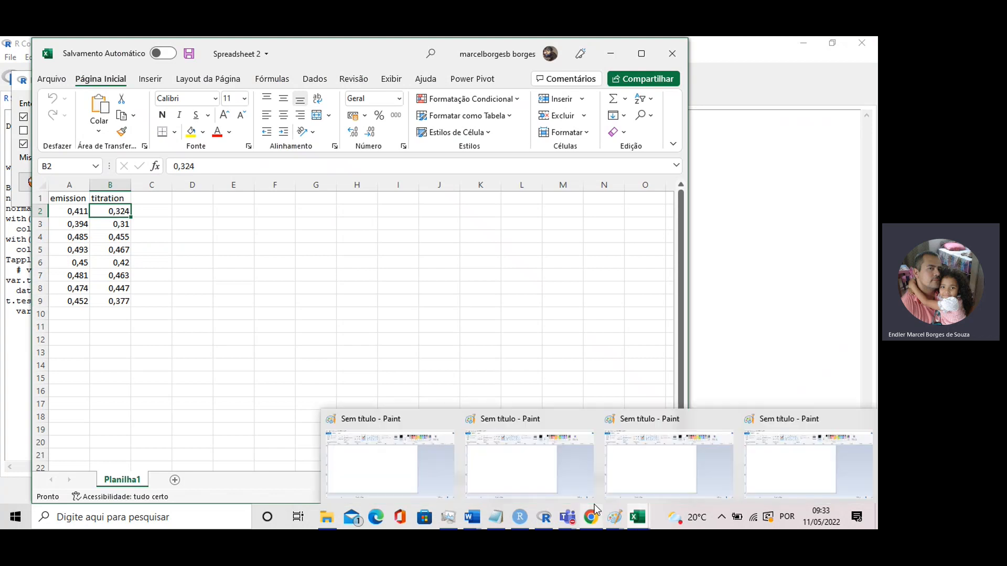
pyautogui.moveTo(544, 519)
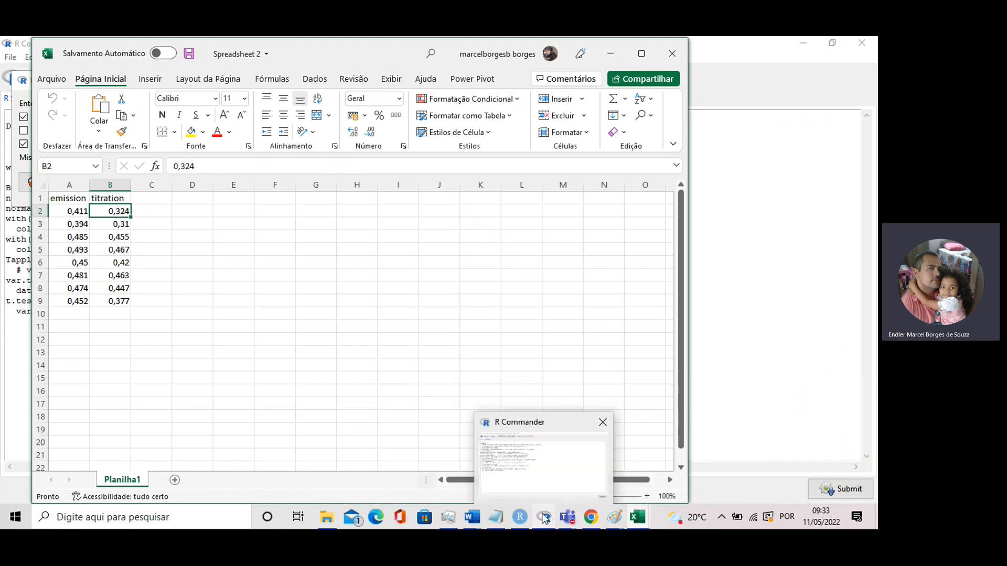
pyautogui.click(548, 475)
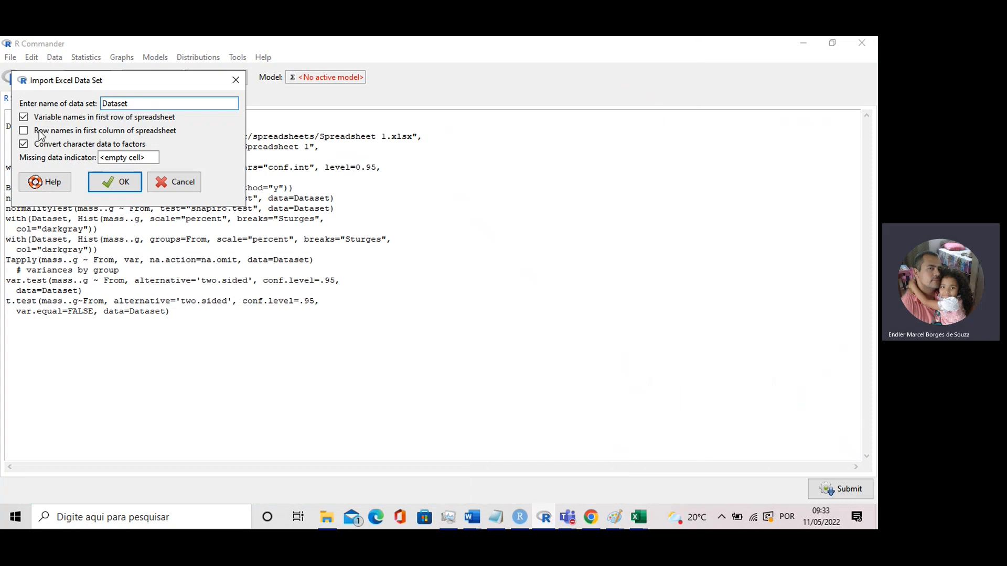
pyautogui.click(109, 184)
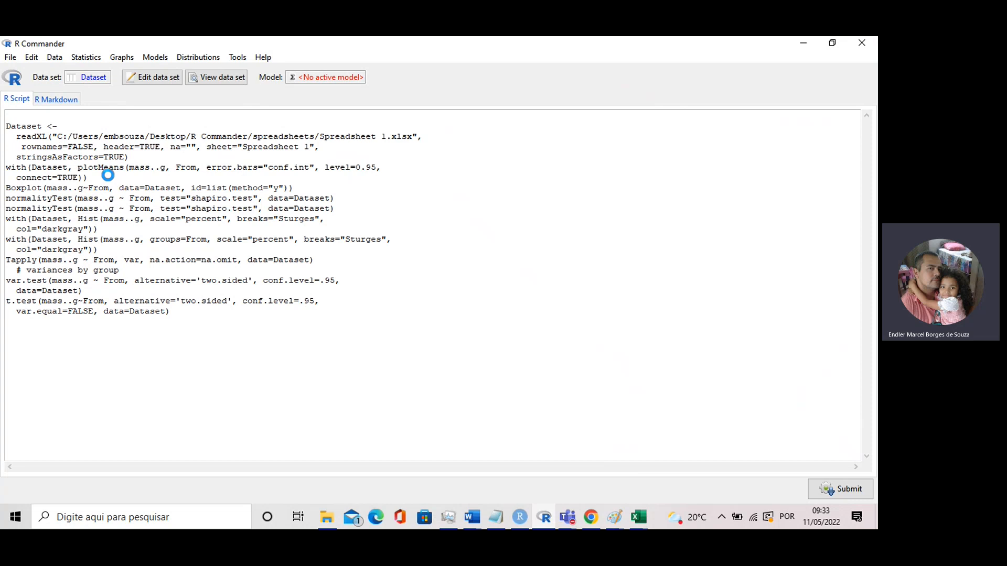
pyautogui.click(62, 139)
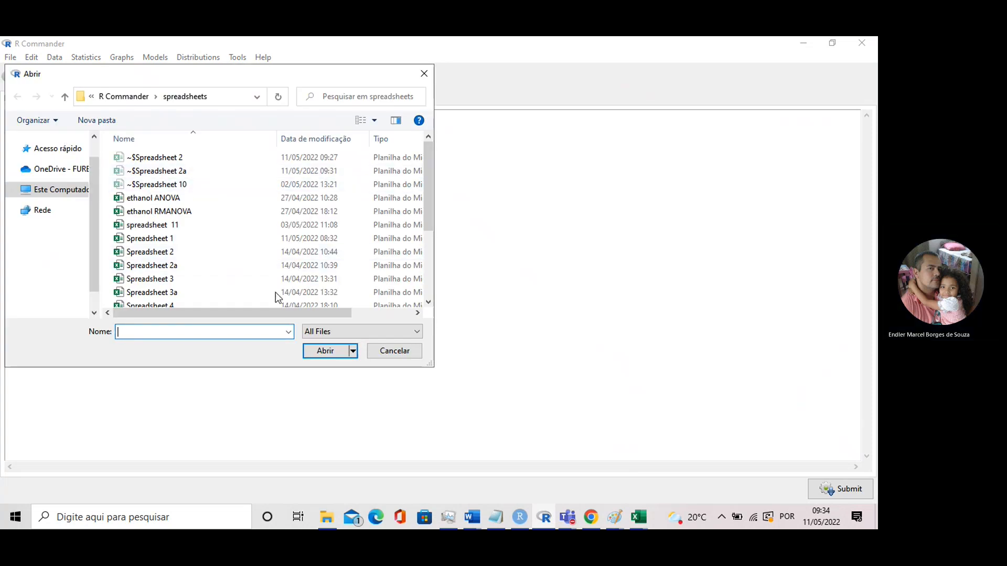
pyautogui.click(390, 357)
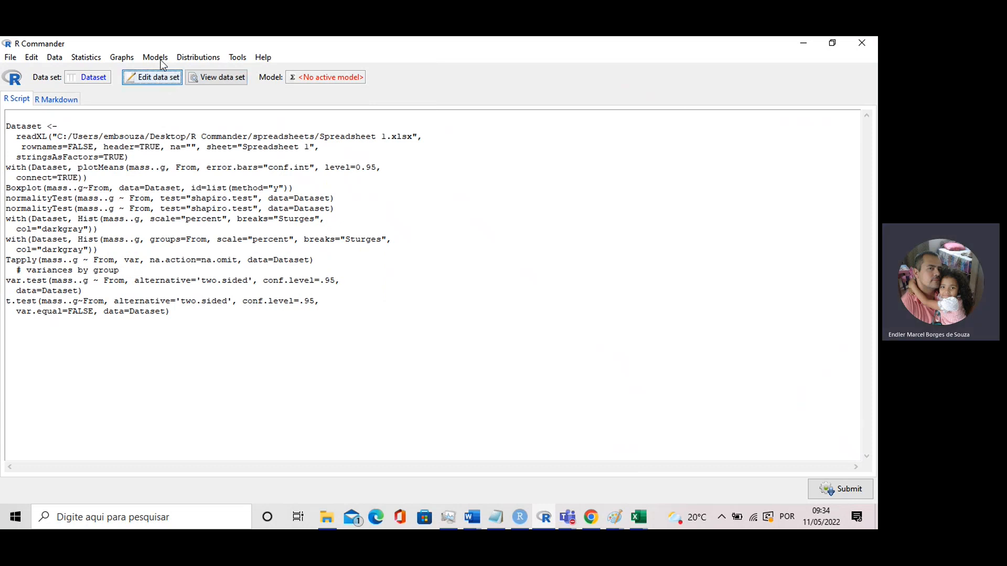
# Look at the active data set in the data editor and close the editor
pyautogui.click(176, 79)
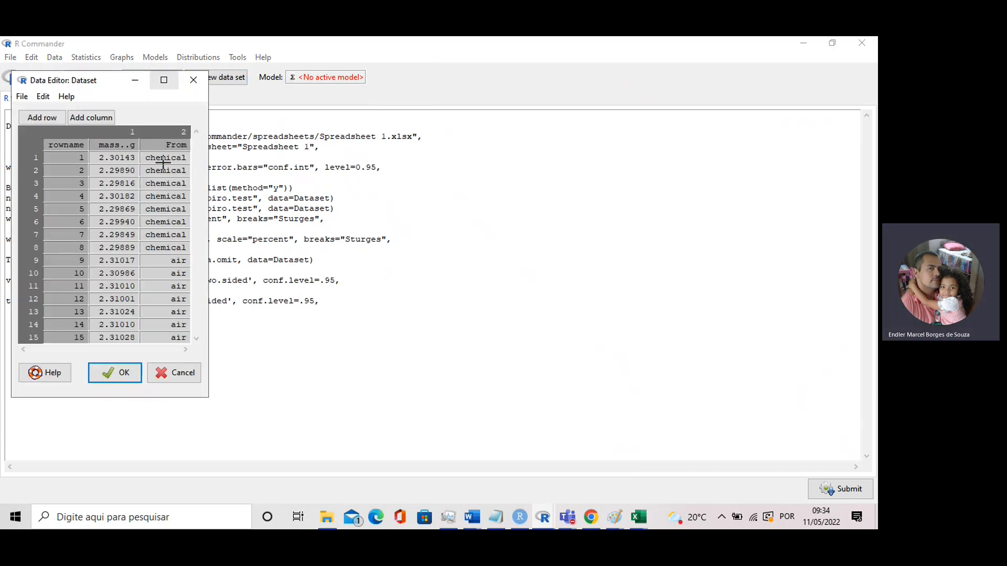
pyautogui.click(194, 79)
pyautogui.click(92, 136)
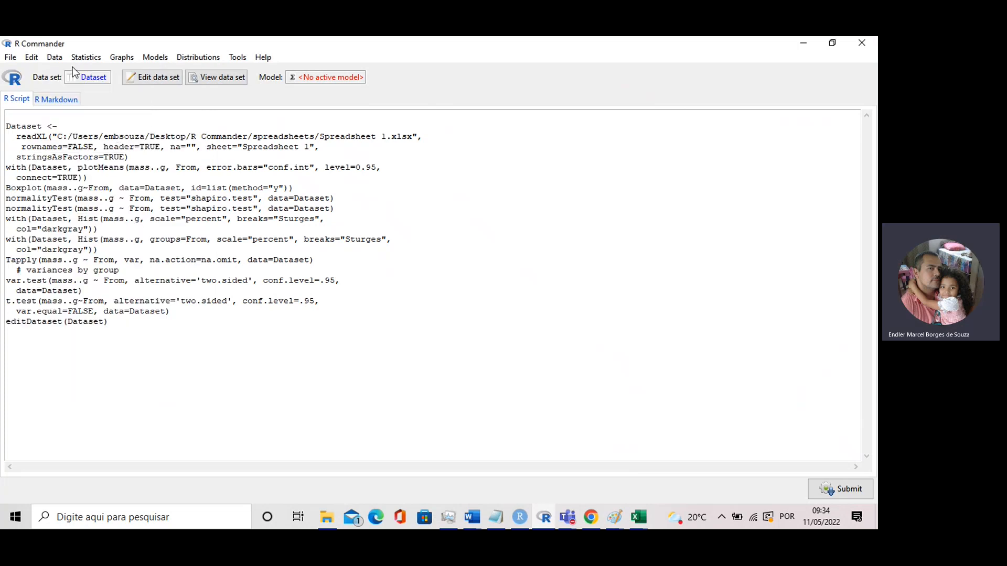
# Import the Excel file Spreadsheet 2 as Dataset with variable names in the first row, overwriting the existing data set
pyautogui.click(55, 57)
pyautogui.moveTo(77, 115)
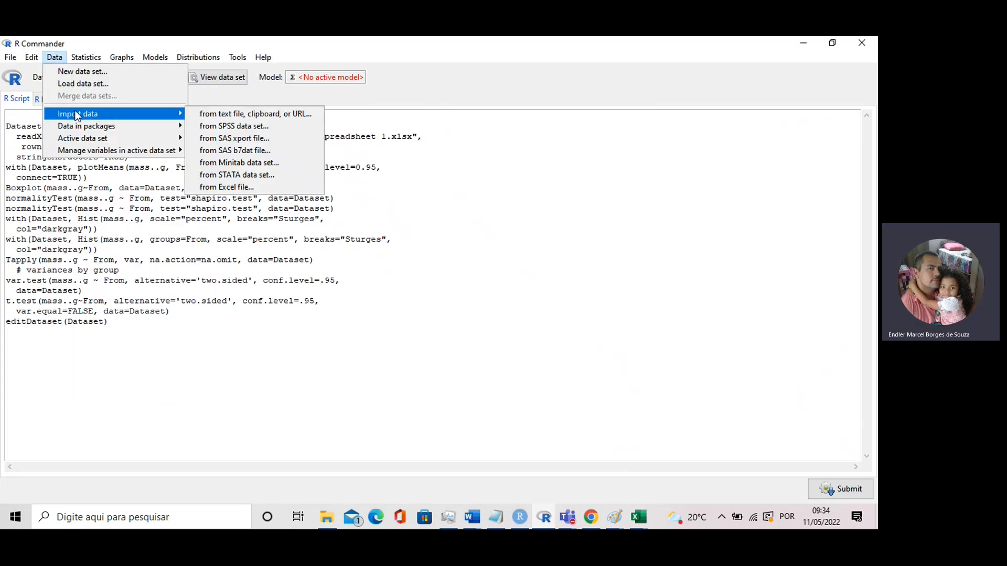
pyautogui.click(227, 187)
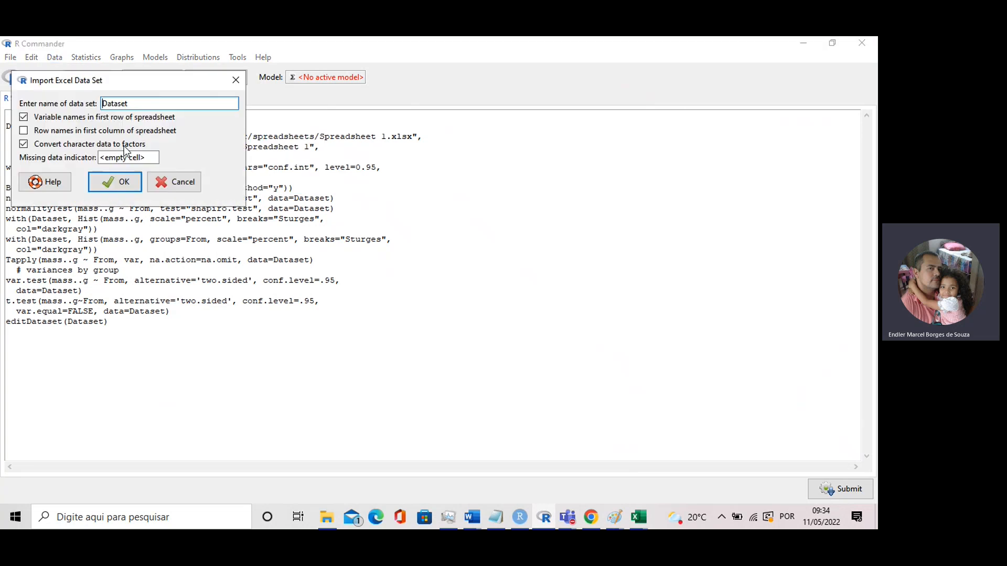
pyautogui.click(104, 186)
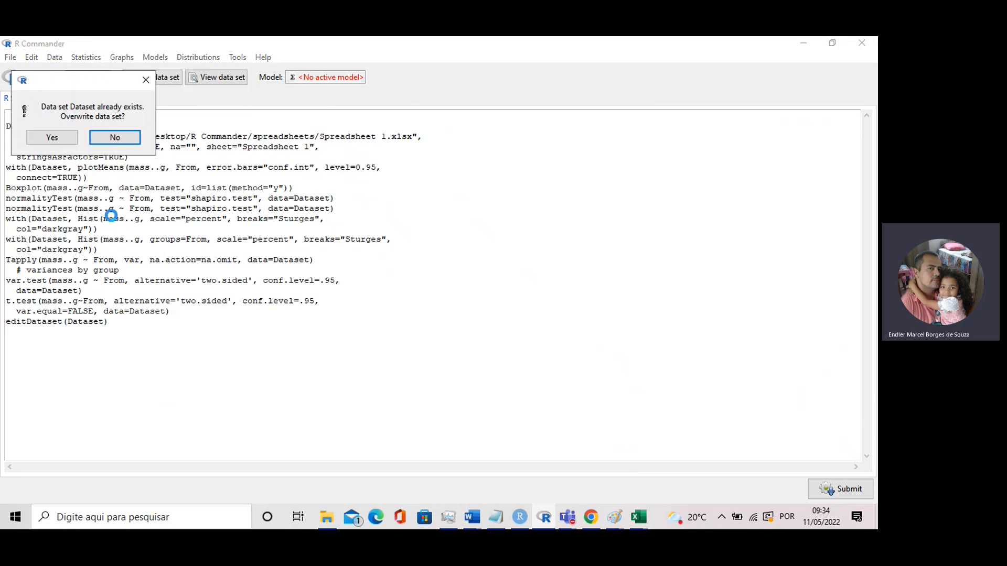
pyautogui.click(53, 136)
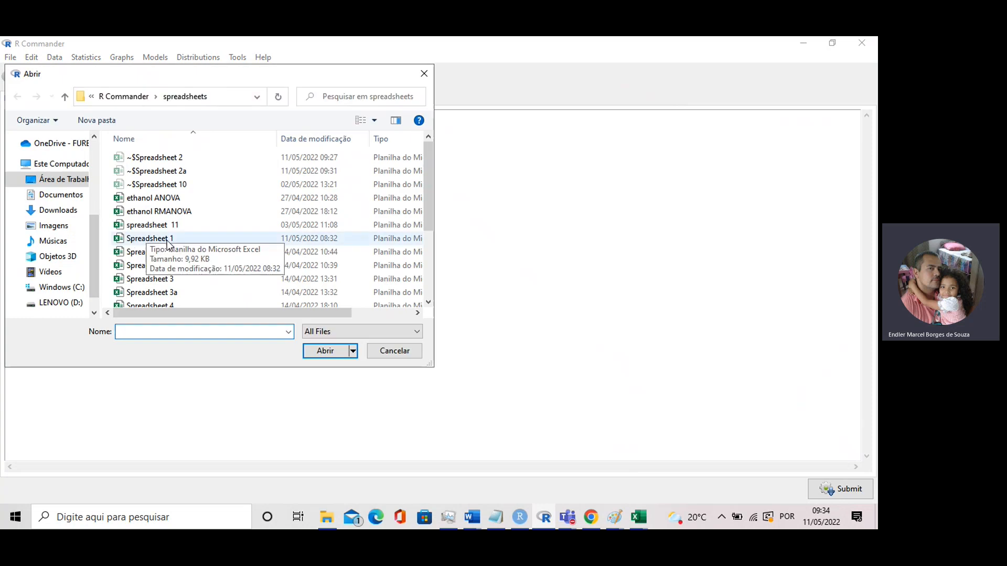
pyautogui.click(175, 256)
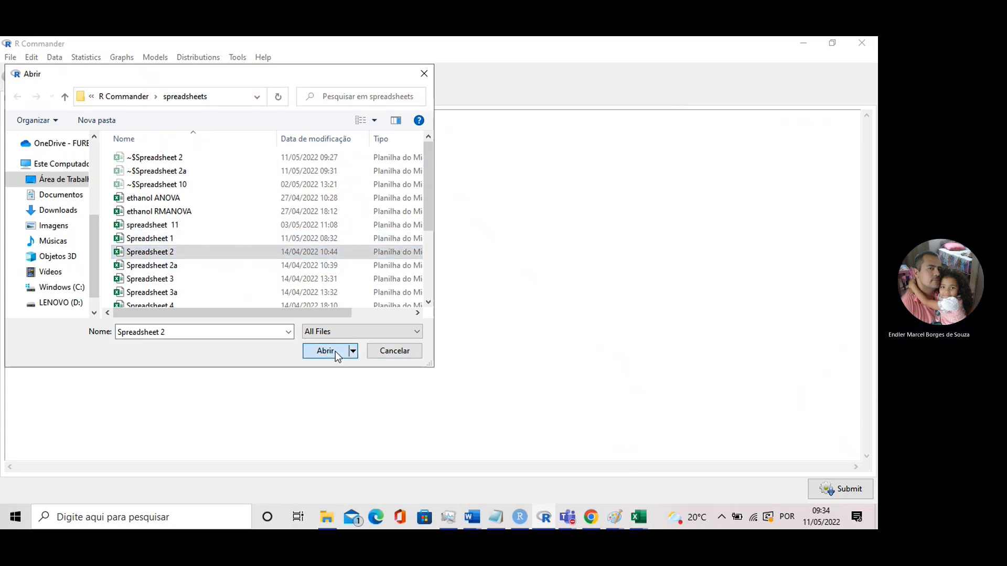
pyautogui.click(335, 352)
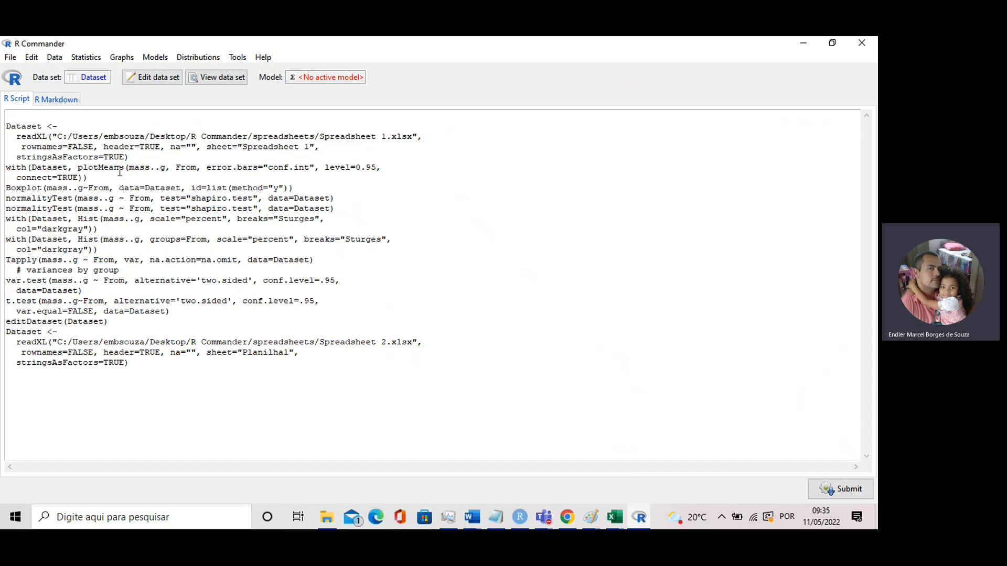
# Look at the imported emission and titration data in the data editor and close the editor
pyautogui.click(203, 78)
pyautogui.click(169, 79)
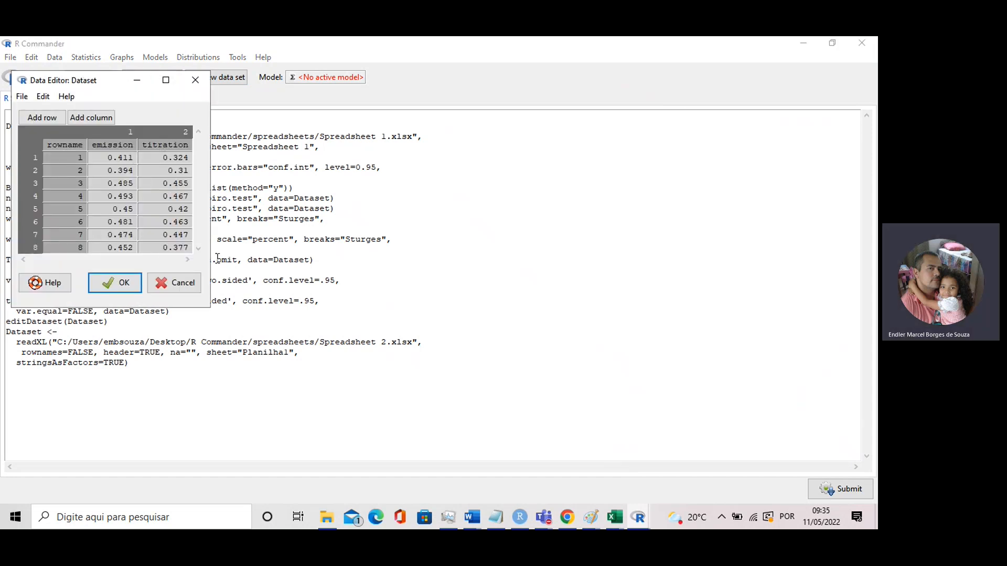
pyautogui.click(197, 80)
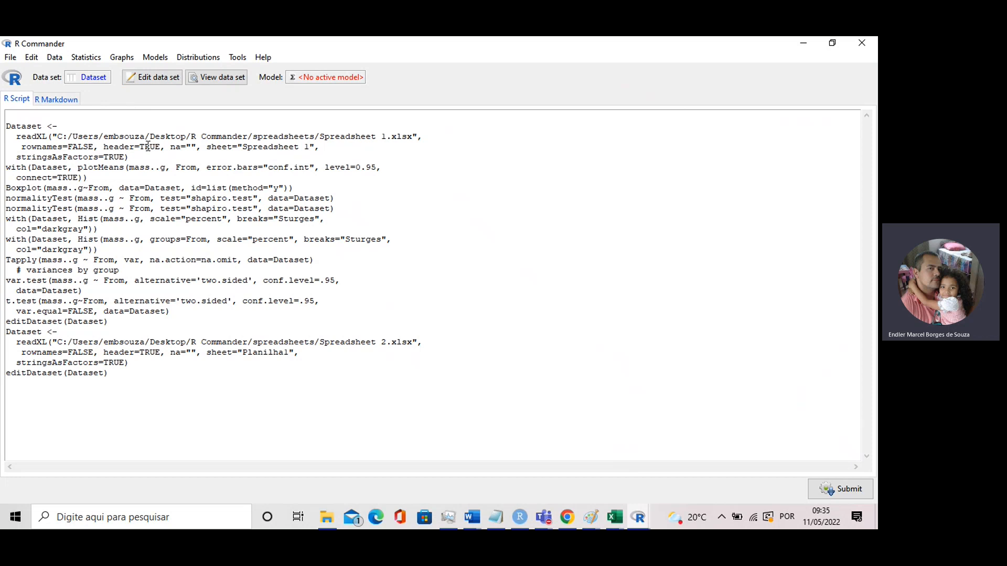
# Draw a boxplot of the emission variable and close the Boxplot dialog
pyautogui.click(122, 57)
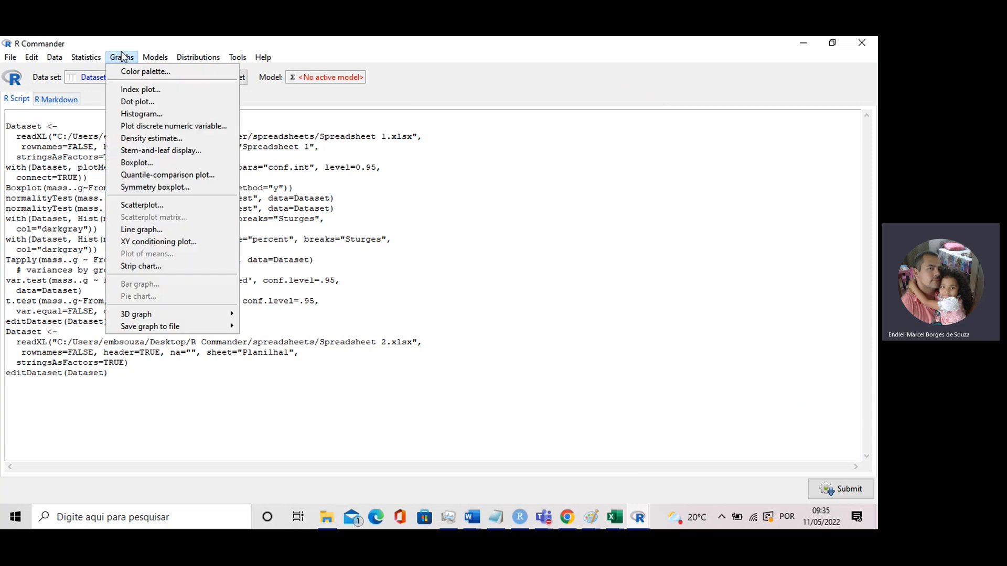
pyautogui.click(141, 117)
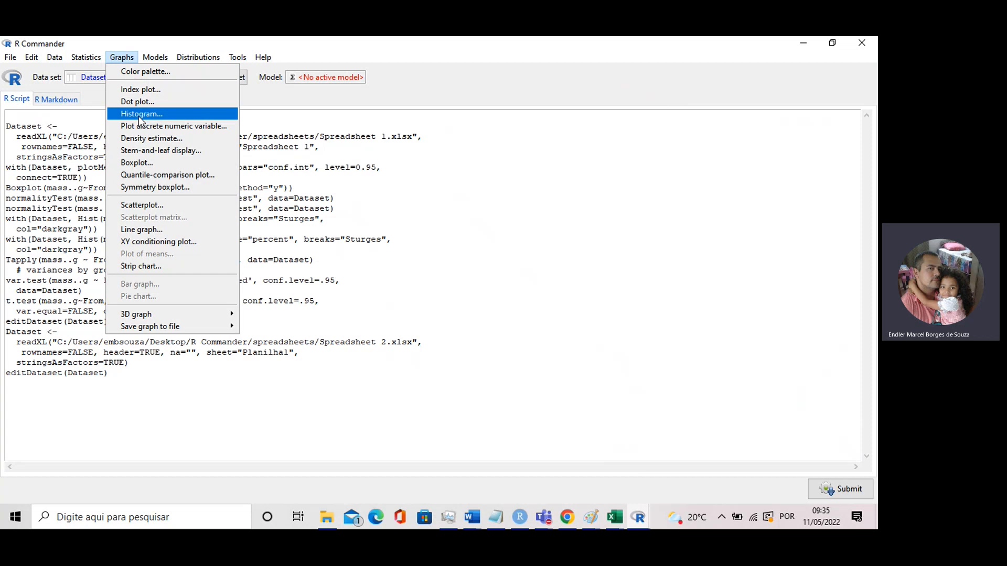
pyautogui.click(156, 164)
pyautogui.click(55, 167)
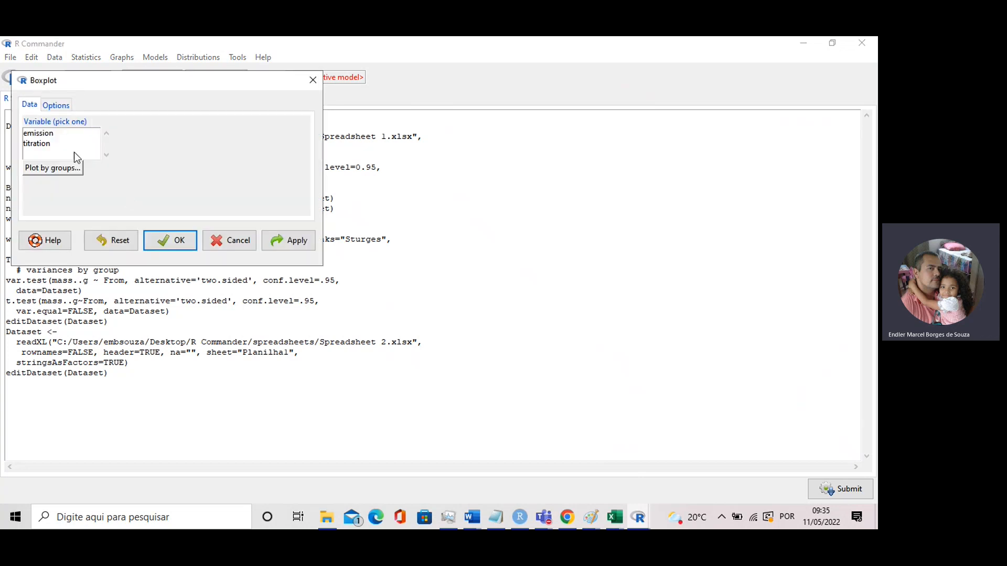
pyautogui.click(51, 134)
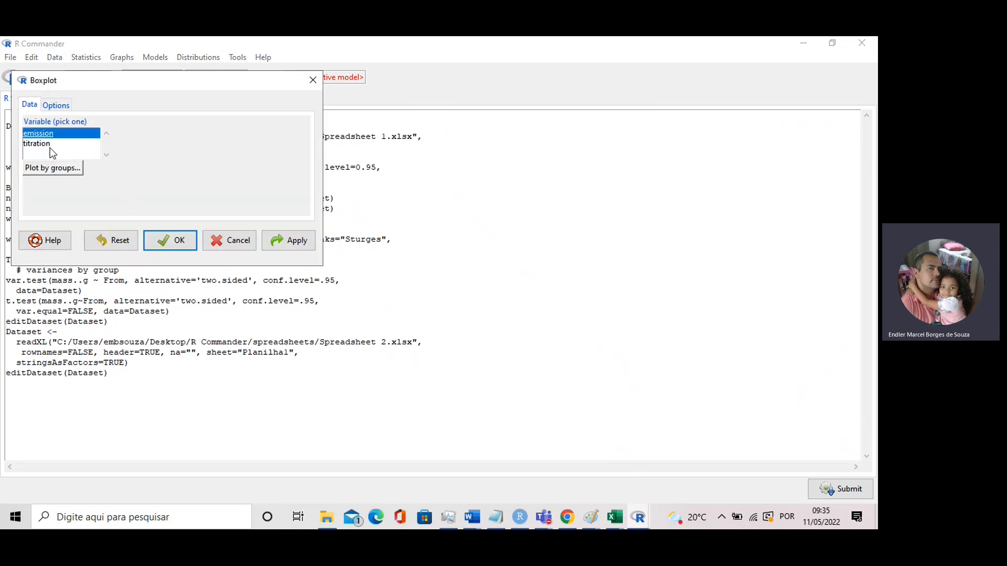
pyautogui.click(288, 242)
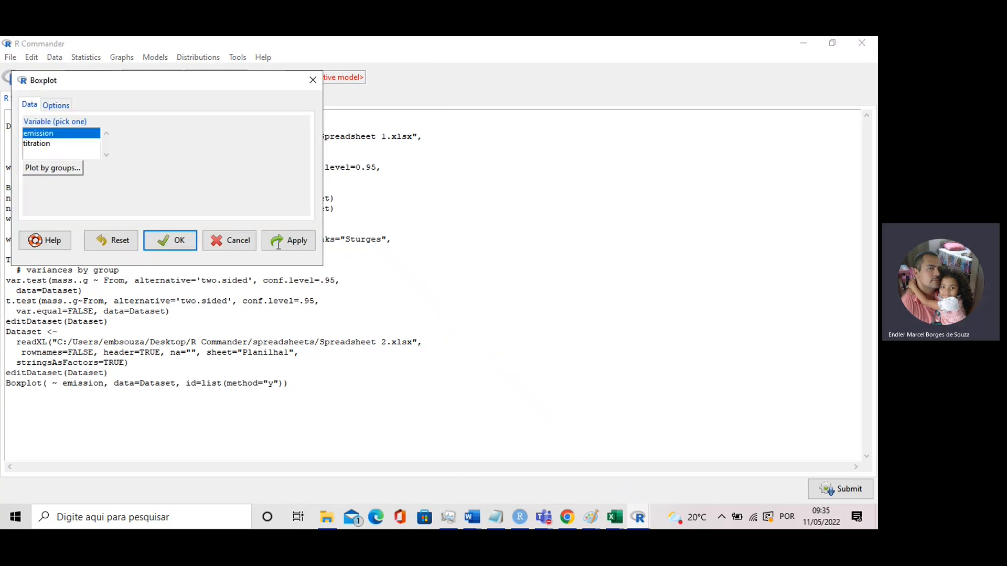
pyautogui.click(195, 240)
# Switch to RStudio, examine the emission boxplot in the R Graphics window, and close that window
pyautogui.moveTo(633, 526)
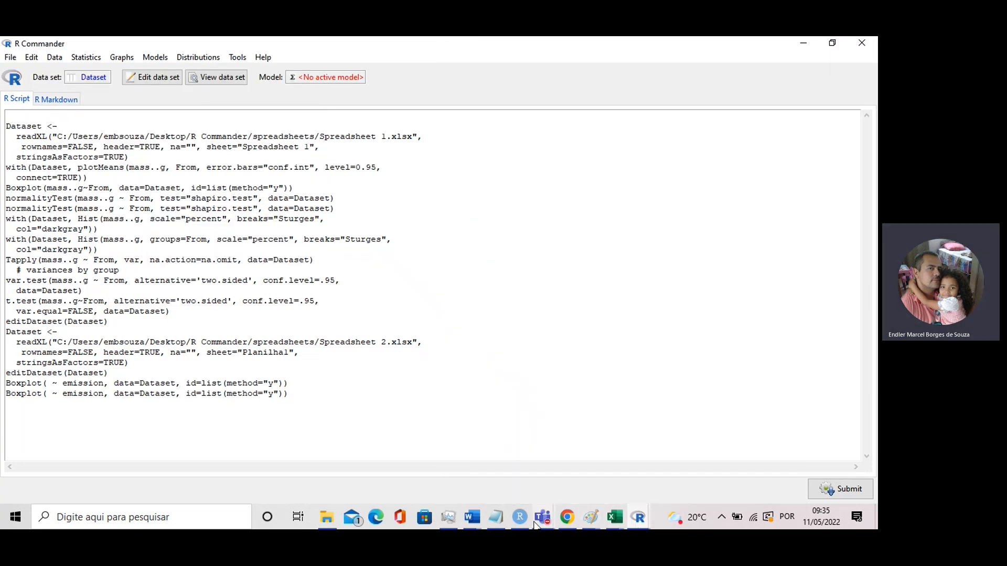
pyautogui.moveTo(524, 518)
pyautogui.click(546, 471)
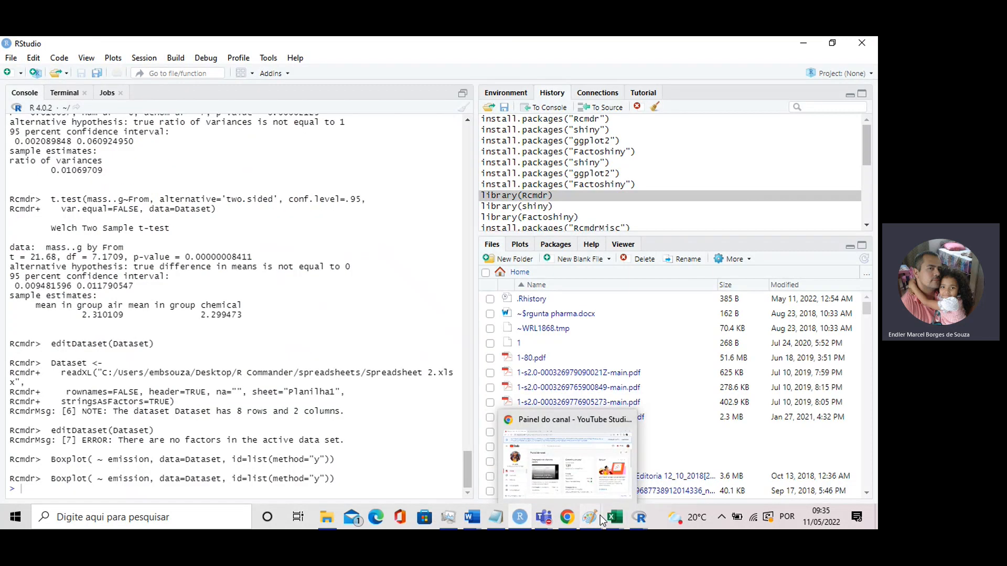
pyautogui.moveTo(638, 517)
pyautogui.click(818, 473)
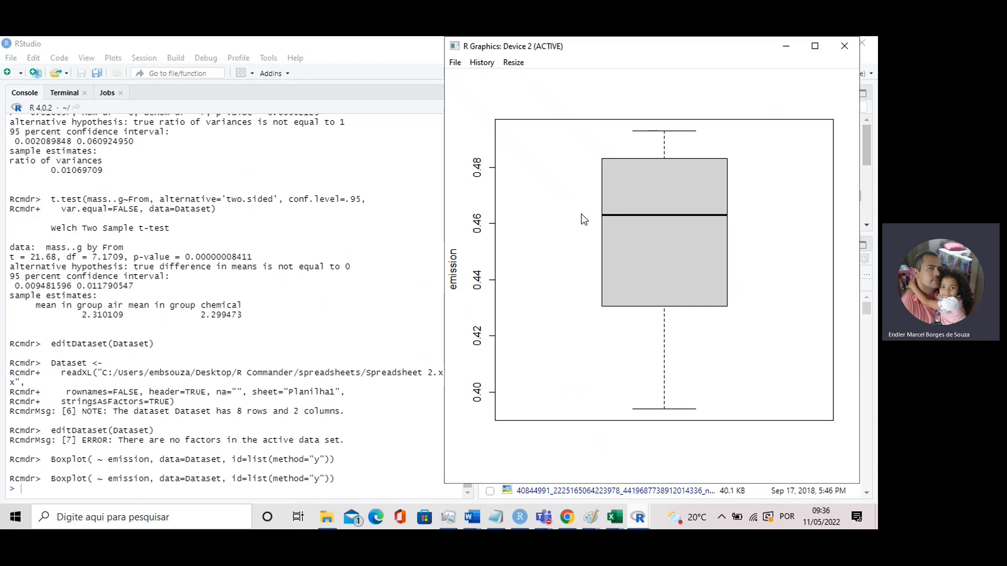
pyautogui.click(844, 47)
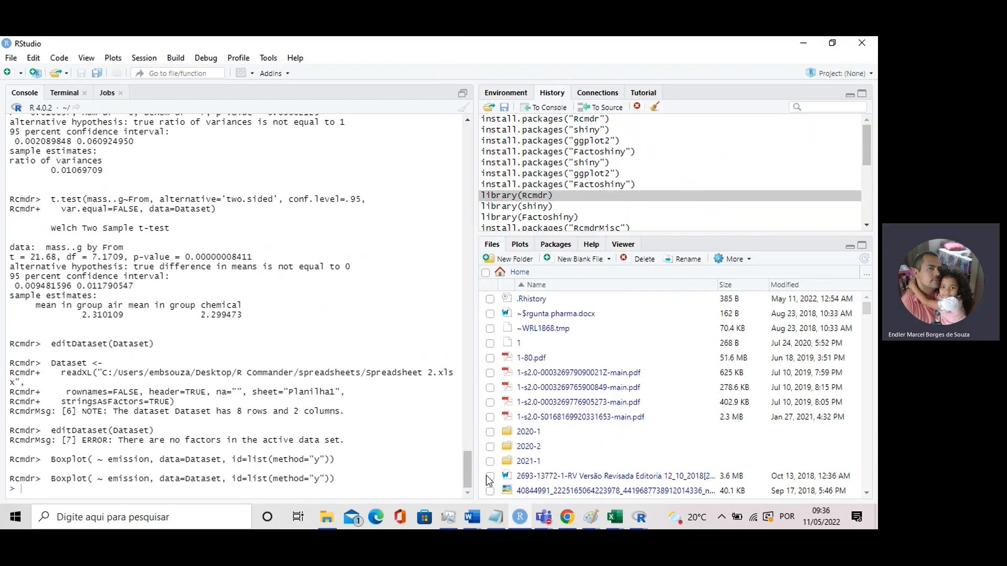
# Switch back to R Commander and draw a boxplot of the titration variable
pyautogui.moveTo(643, 520)
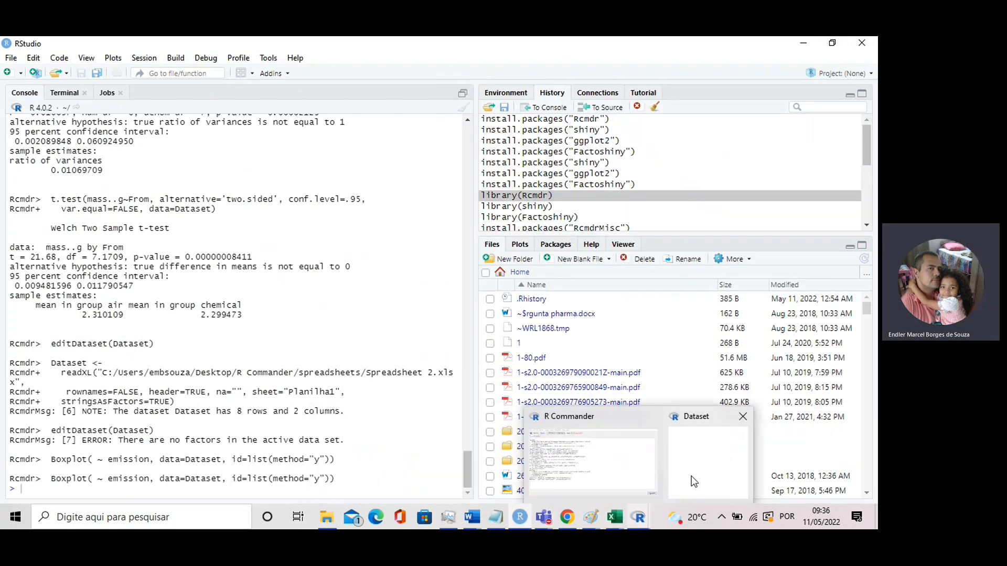
pyautogui.click(602, 481)
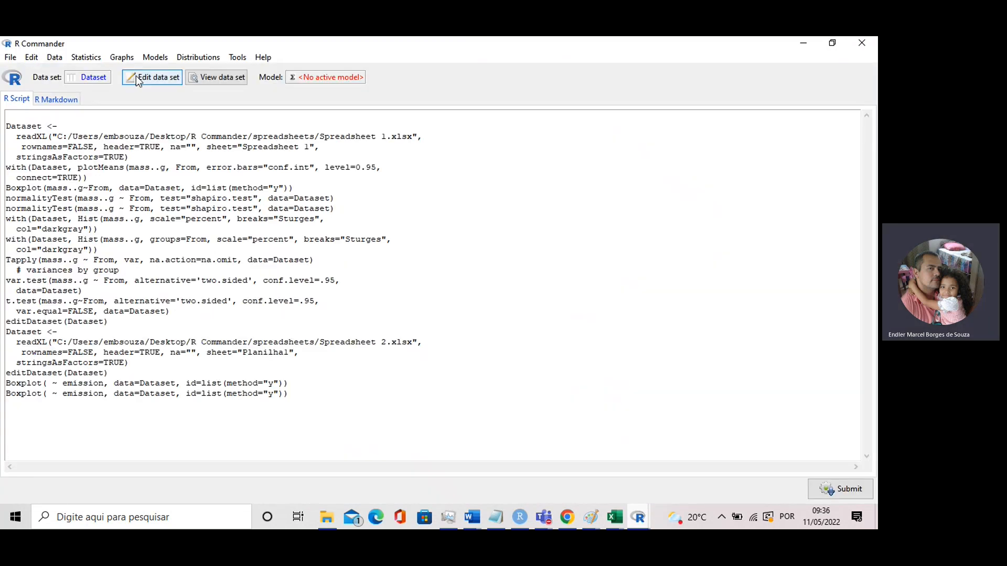
pyautogui.click(112, 58)
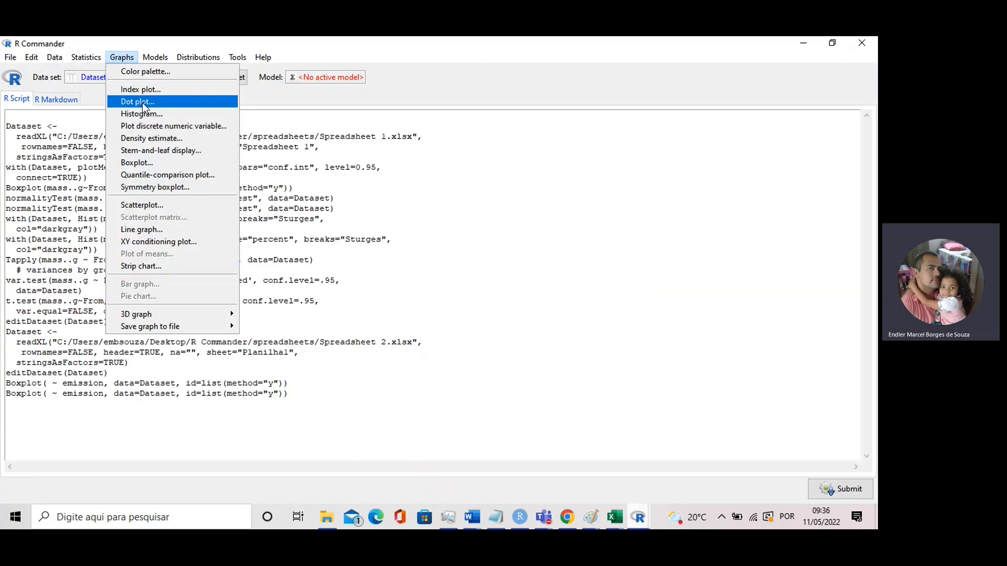
pyautogui.click(155, 163)
pyautogui.click(41, 145)
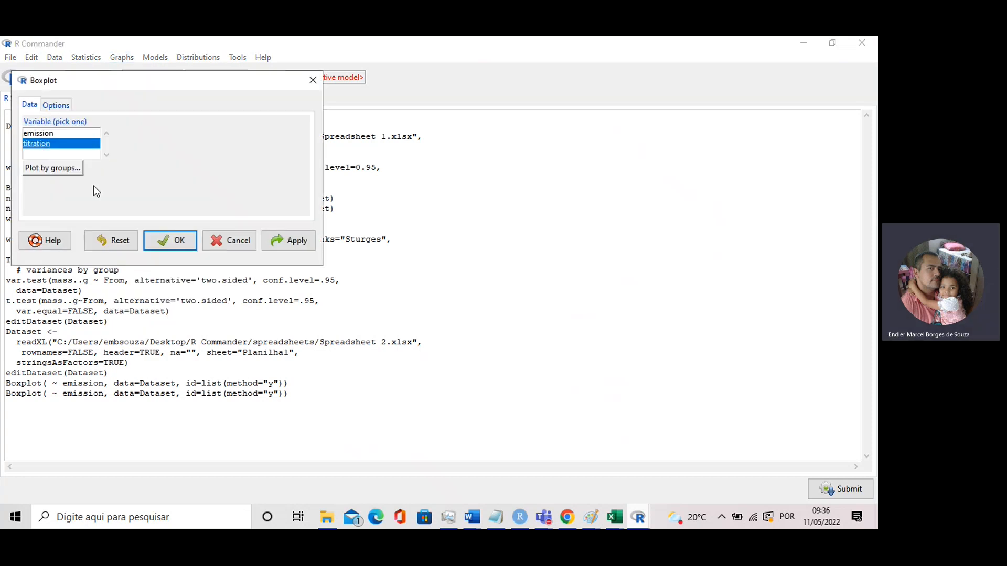
pyautogui.click(279, 244)
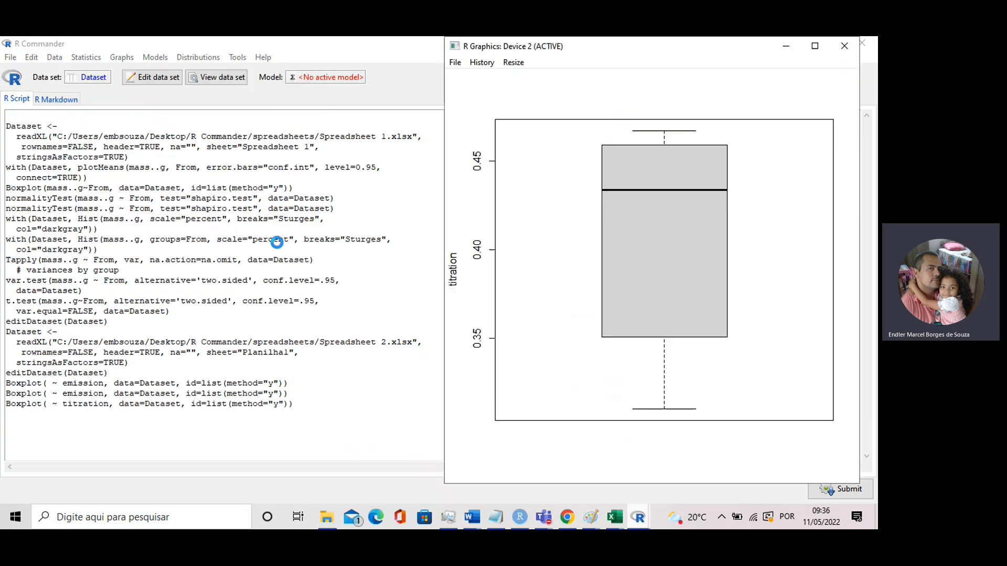
# Examine the titration boxplot in the R Graphics window and cancel the Boxplot dialog
pyautogui.moveTo(638, 517)
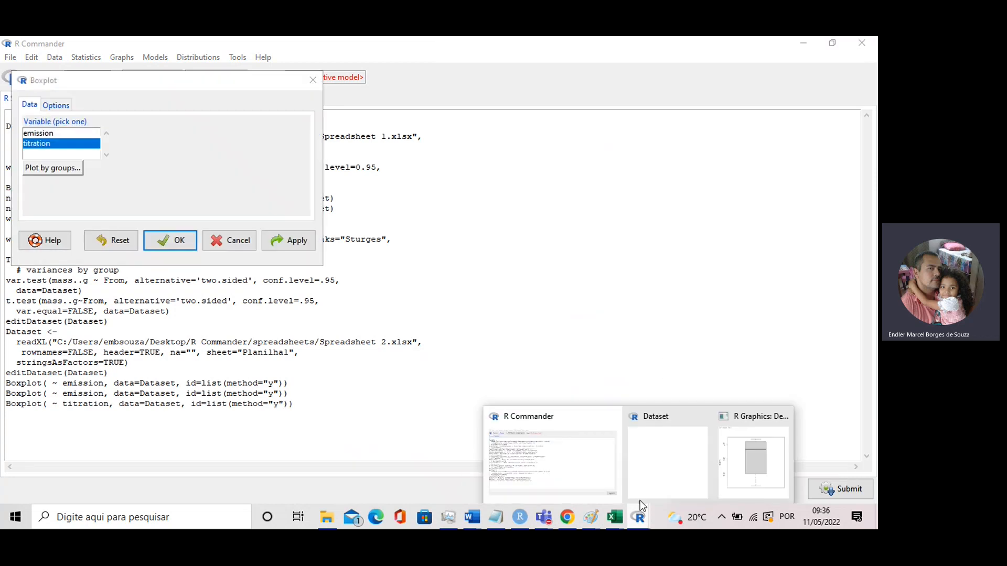
pyautogui.click(751, 438)
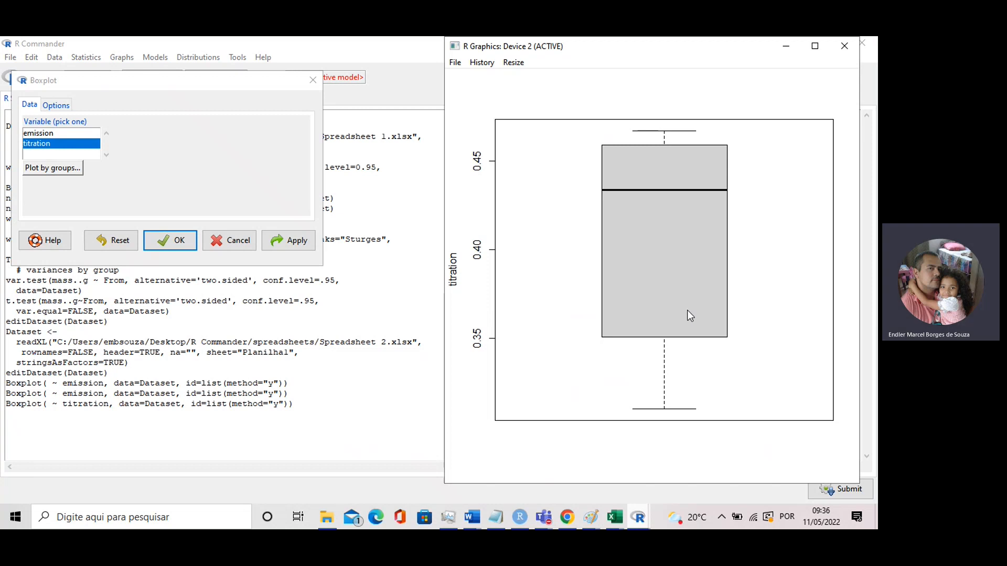
pyautogui.click(246, 243)
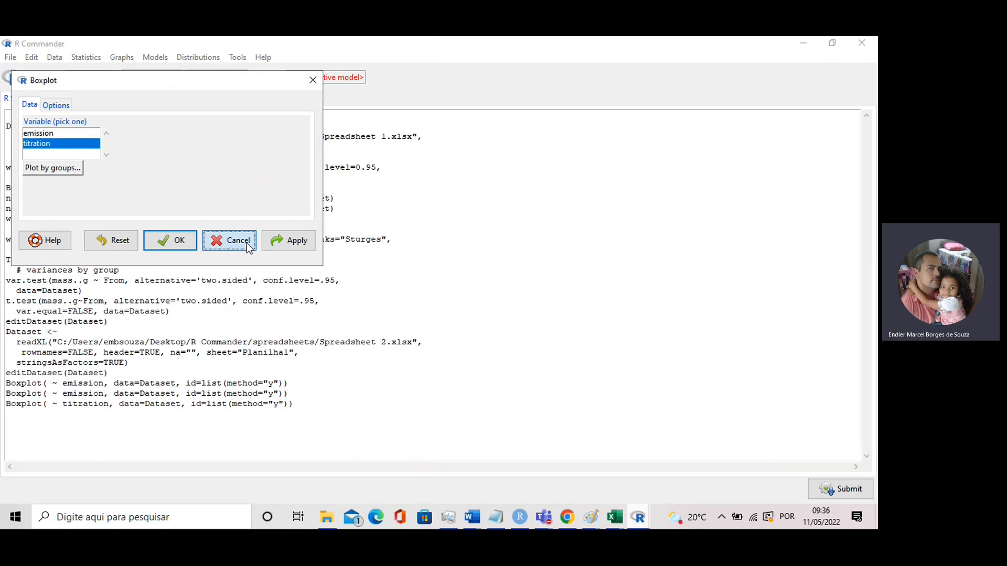
# Run a two-sided paired t-test at confidence level .95 with emission as first variable and titration as second
pyautogui.click(87, 57)
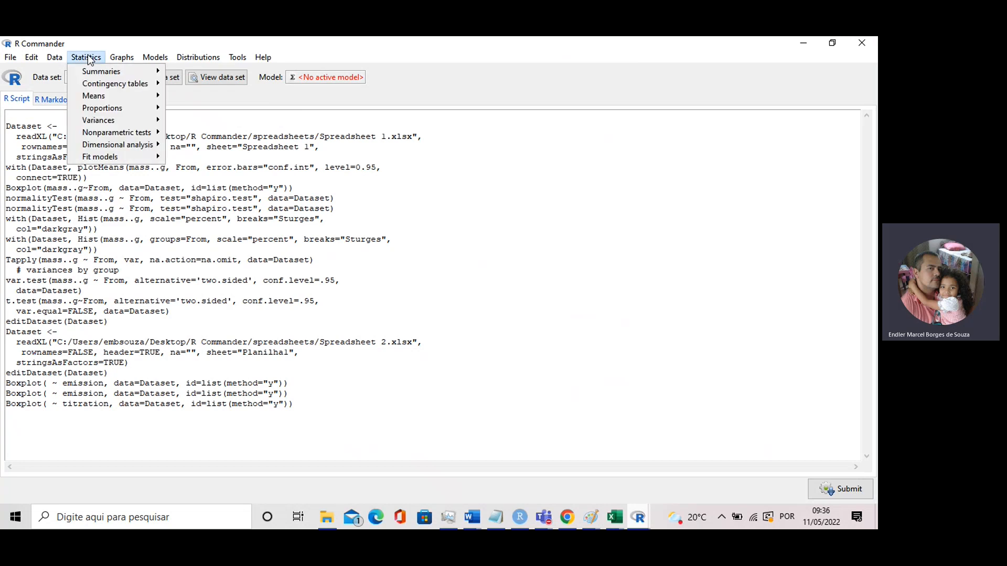
pyautogui.moveTo(109, 112)
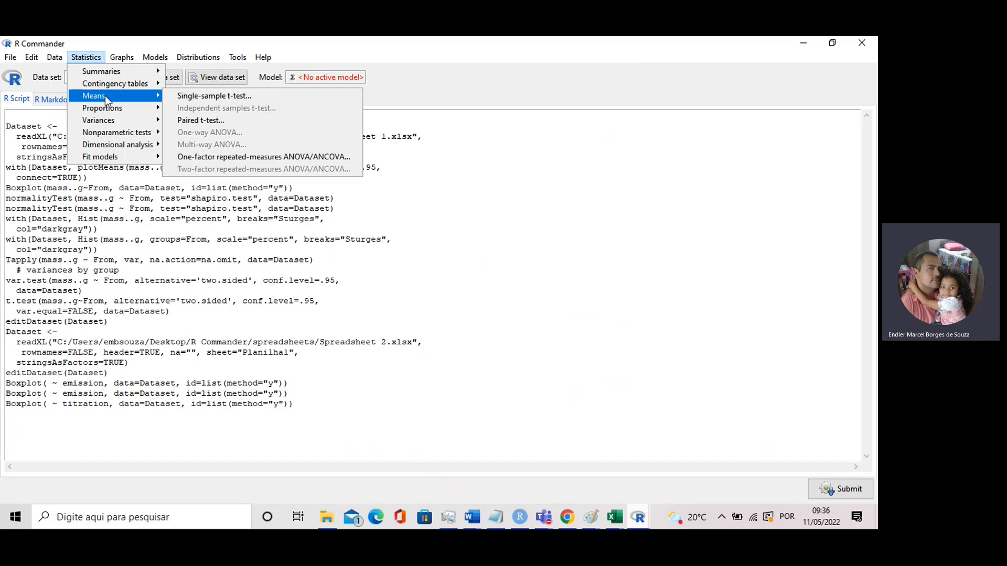
pyautogui.click(206, 125)
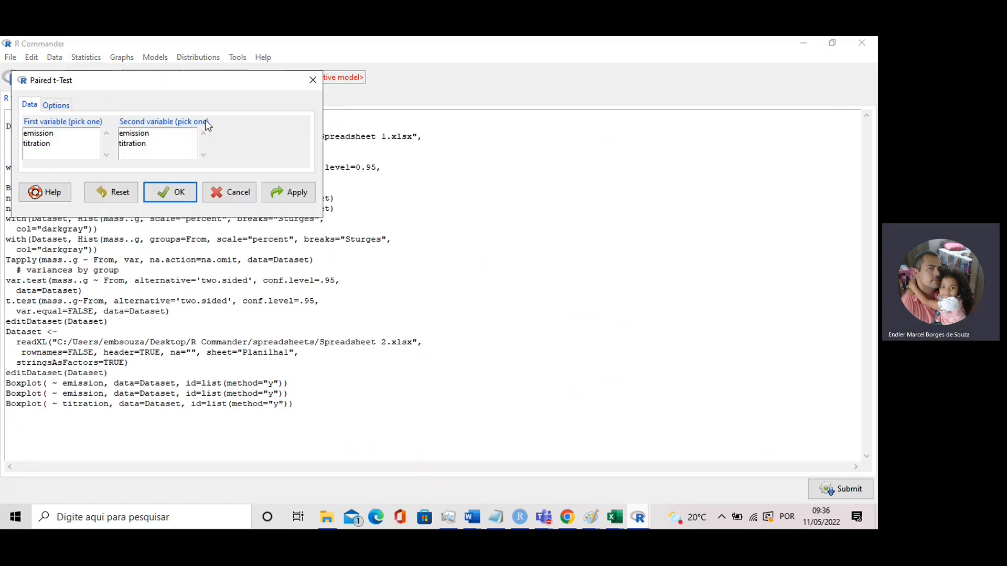
pyautogui.click(48, 134)
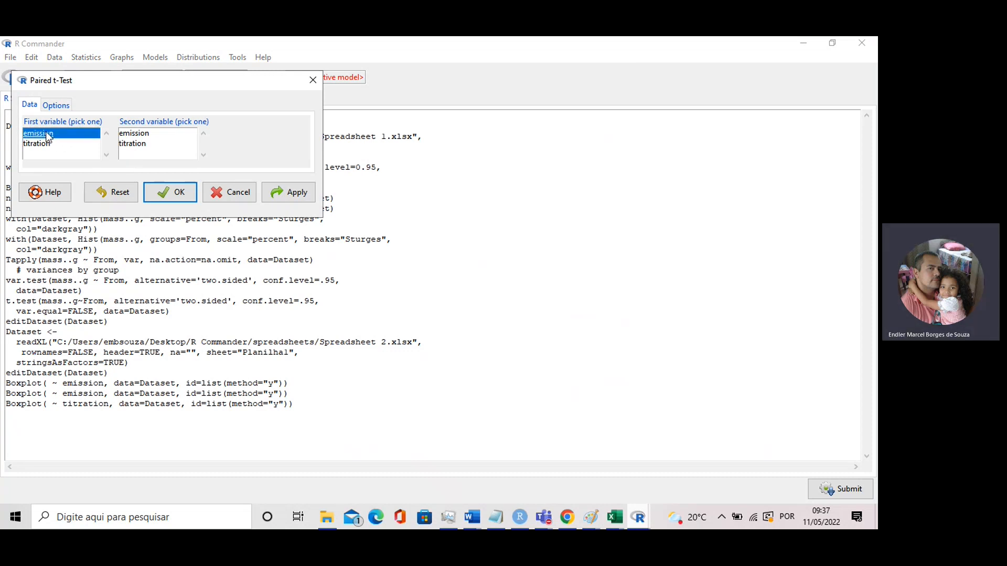
pyautogui.click(134, 145)
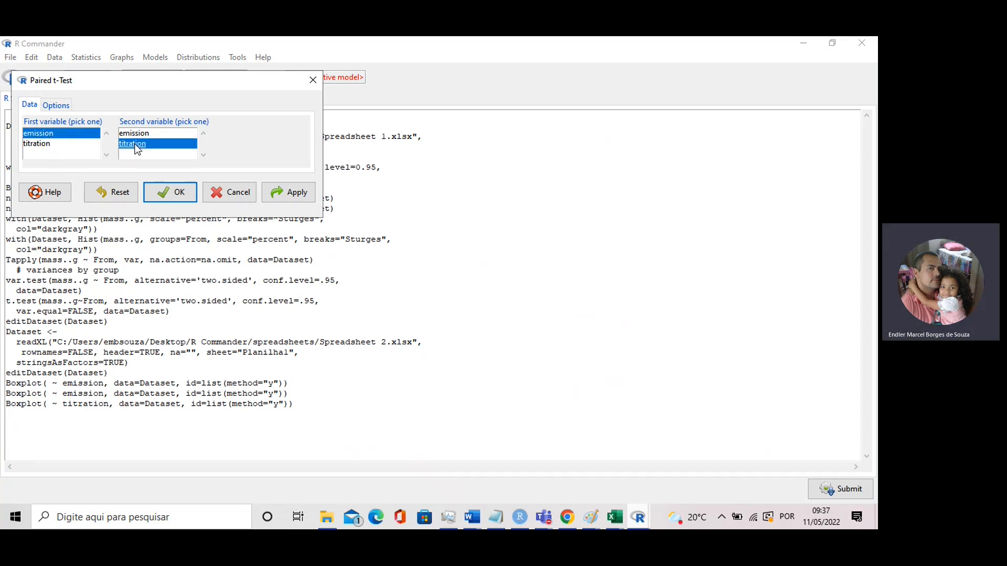
pyautogui.click(56, 106)
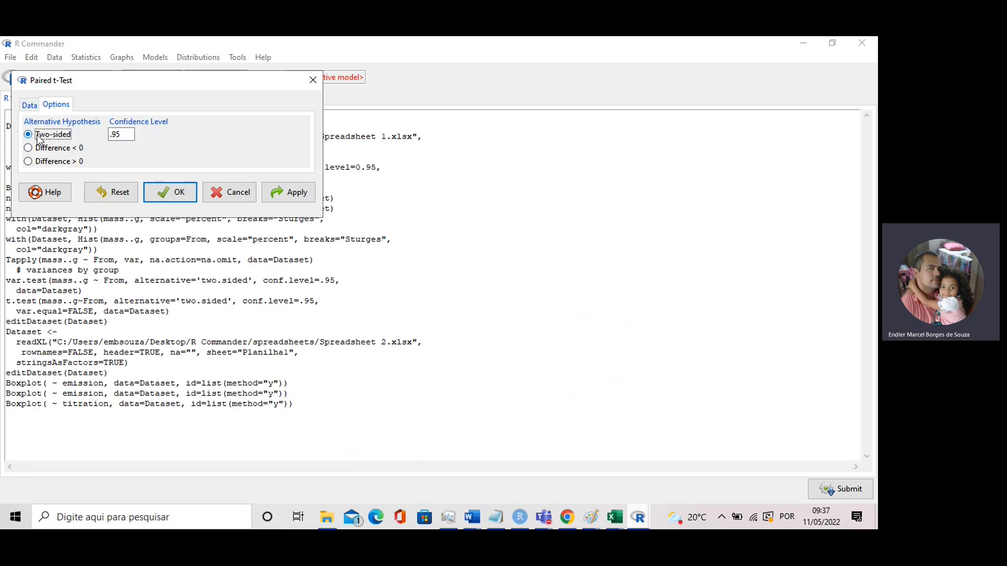
pyautogui.click(30, 106)
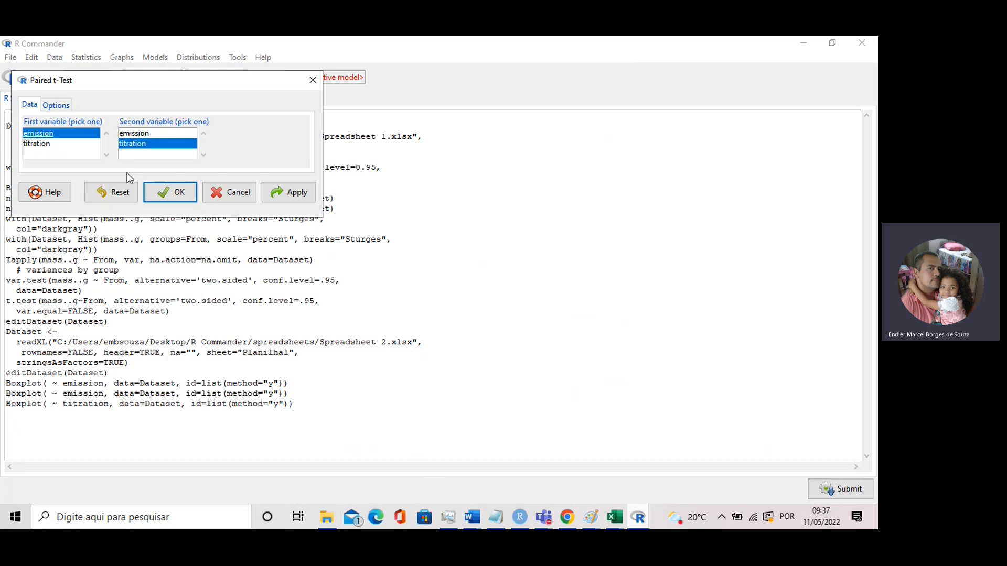
pyautogui.click(284, 194)
# Switch to RStudio and examine the paired t-test output in the console, including its t statistic, degrees of freedom and p-value
pyautogui.moveTo(598, 515)
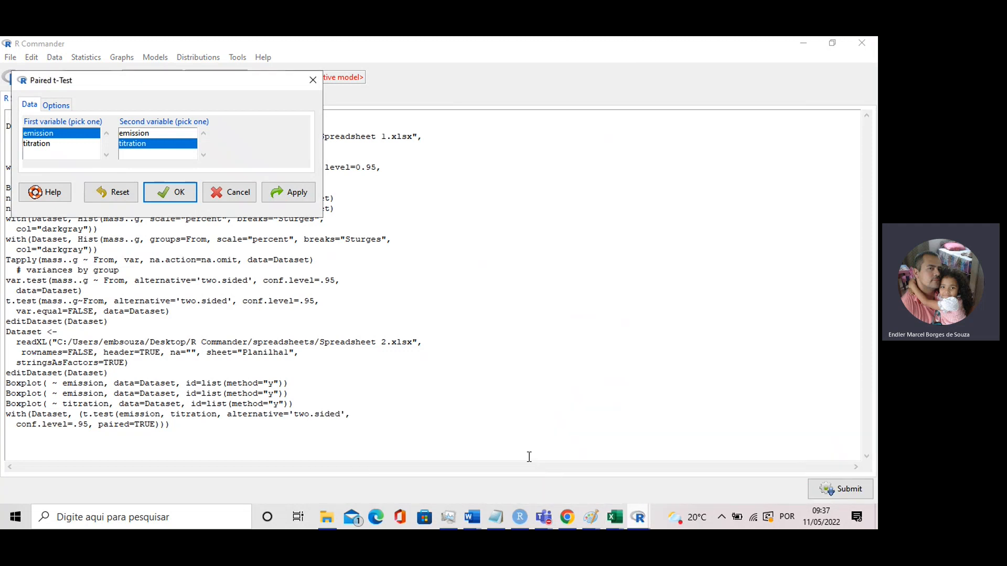
pyautogui.moveTo(520, 518)
pyautogui.click(499, 478)
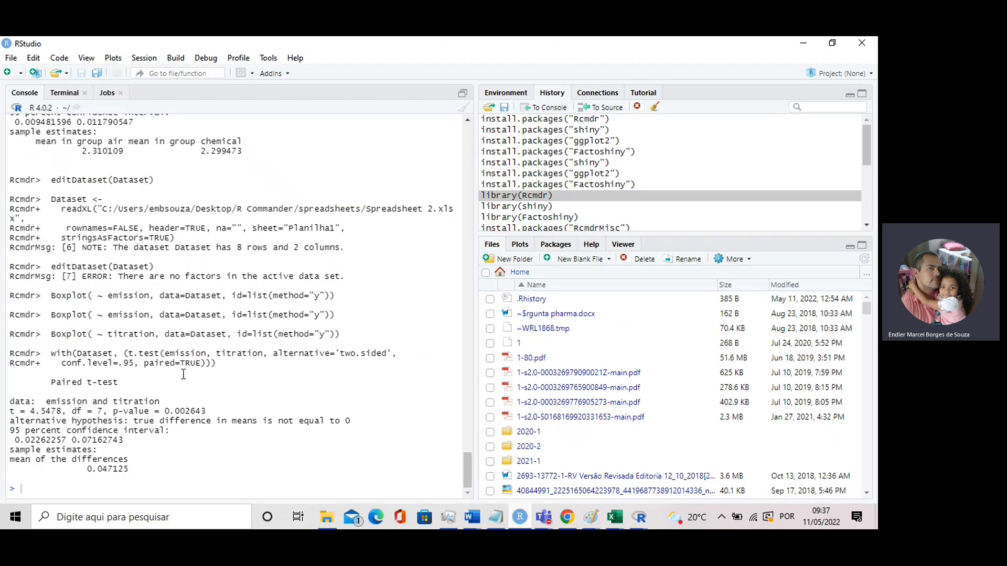
pyautogui.moveTo(50, 382); pyautogui.dragTo(103, 414)
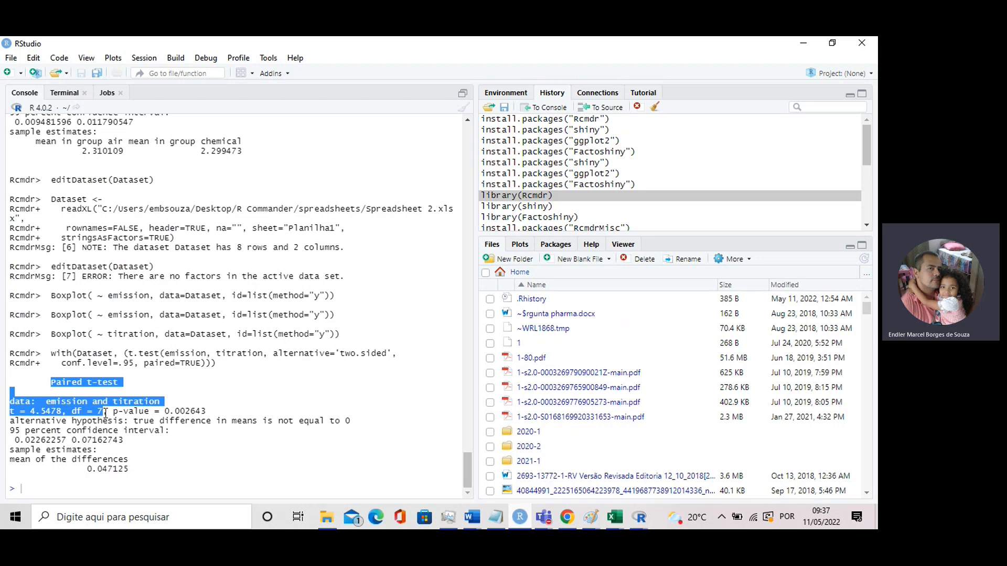
pyautogui.moveTo(104, 413); pyautogui.dragTo(185, 411)
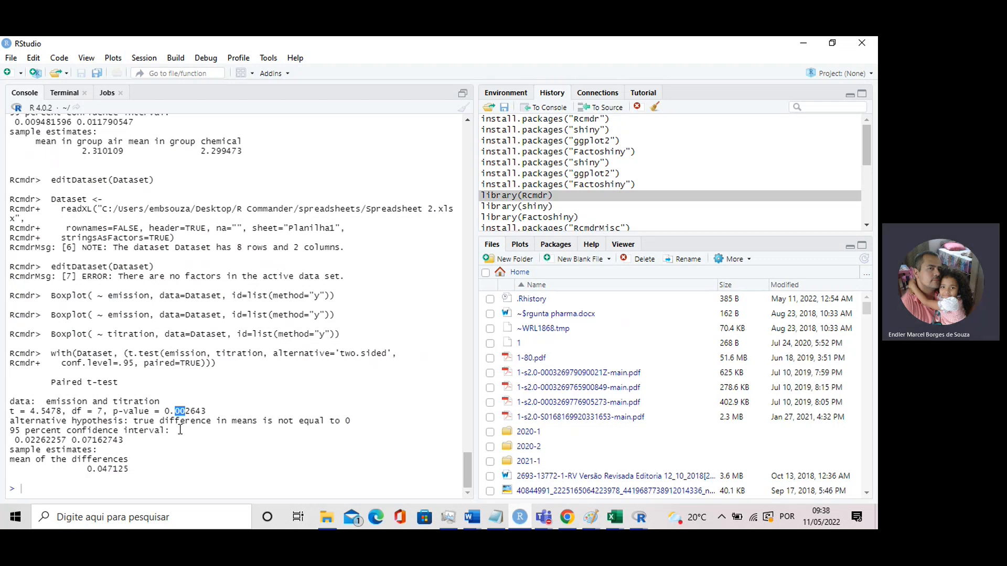
pyautogui.click(180, 429)
pyautogui.moveTo(137, 470); pyautogui.dragTo(14, 390)
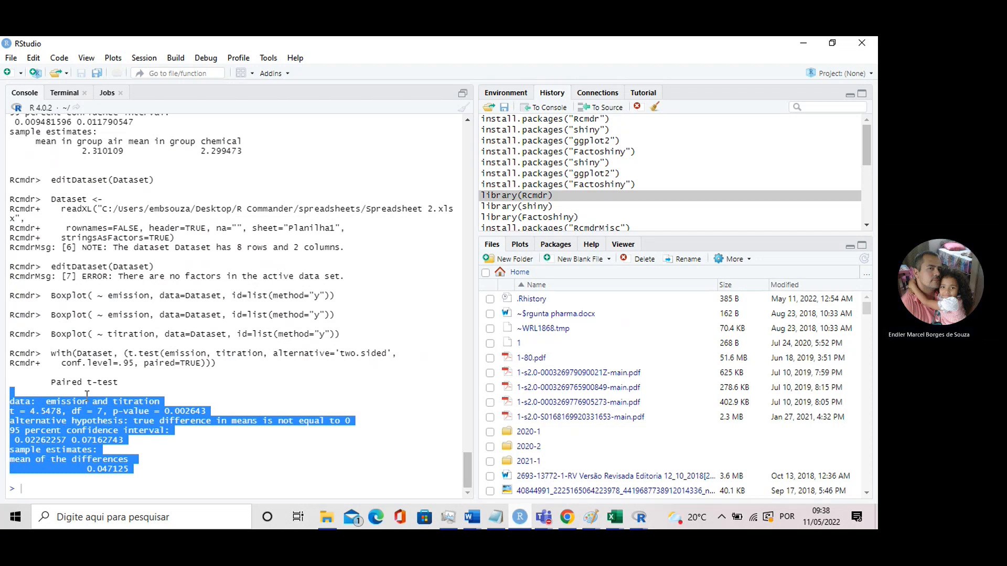
pyautogui.click(152, 358)
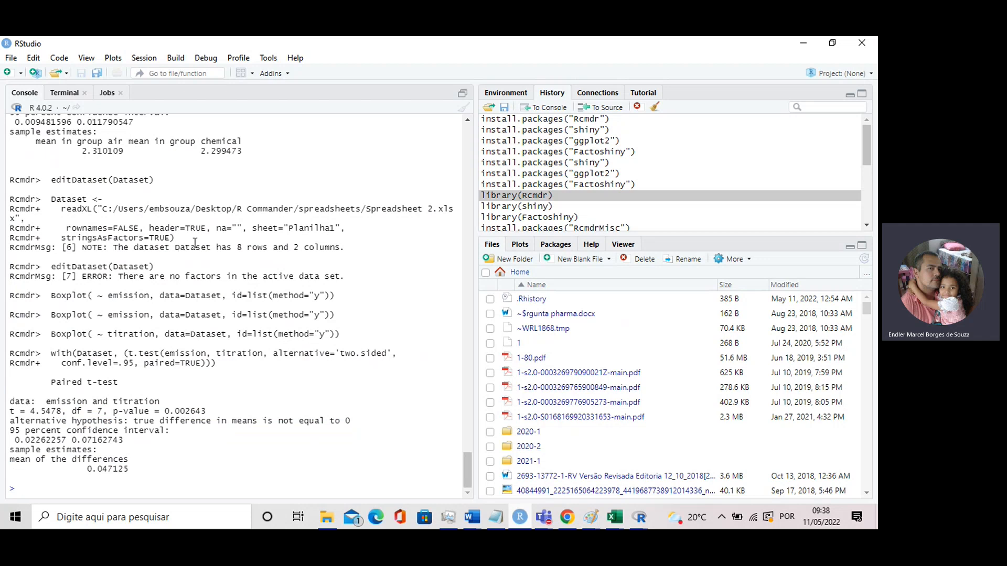
# Switch to the Spreadsheet 2a workbook in Excel and select the first method entry in B2
pyautogui.moveTo(614, 517)
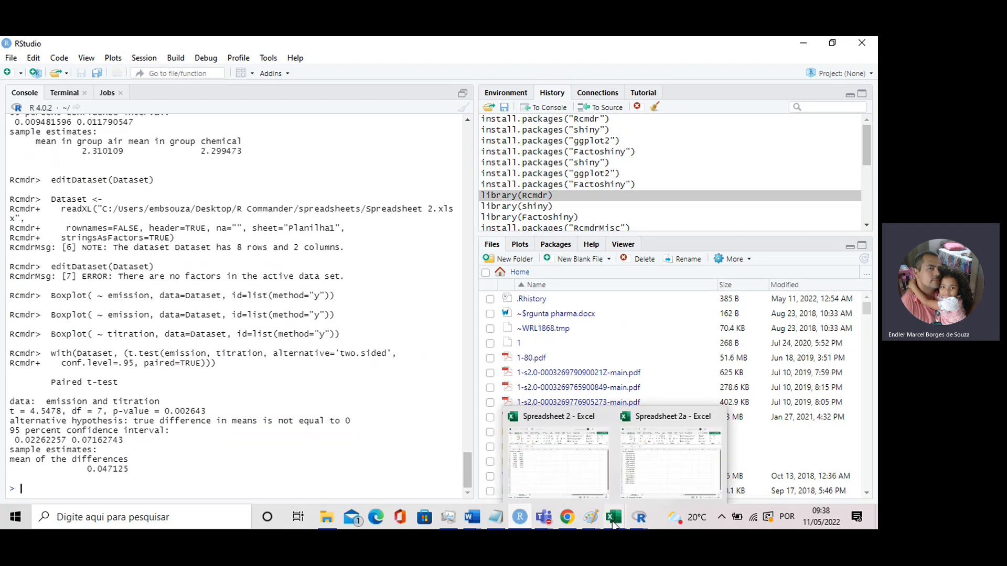
pyautogui.click(653, 482)
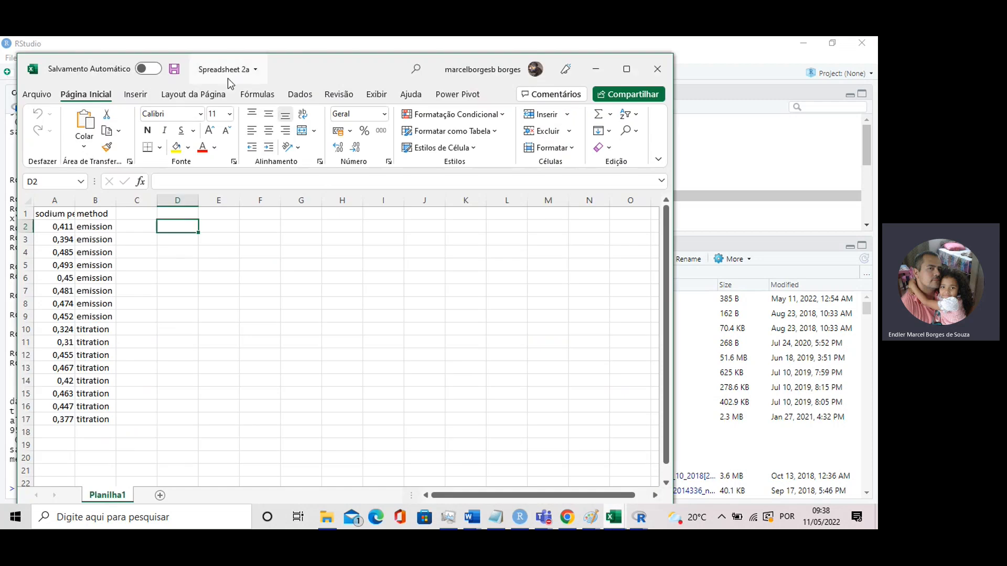
pyautogui.click(108, 231)
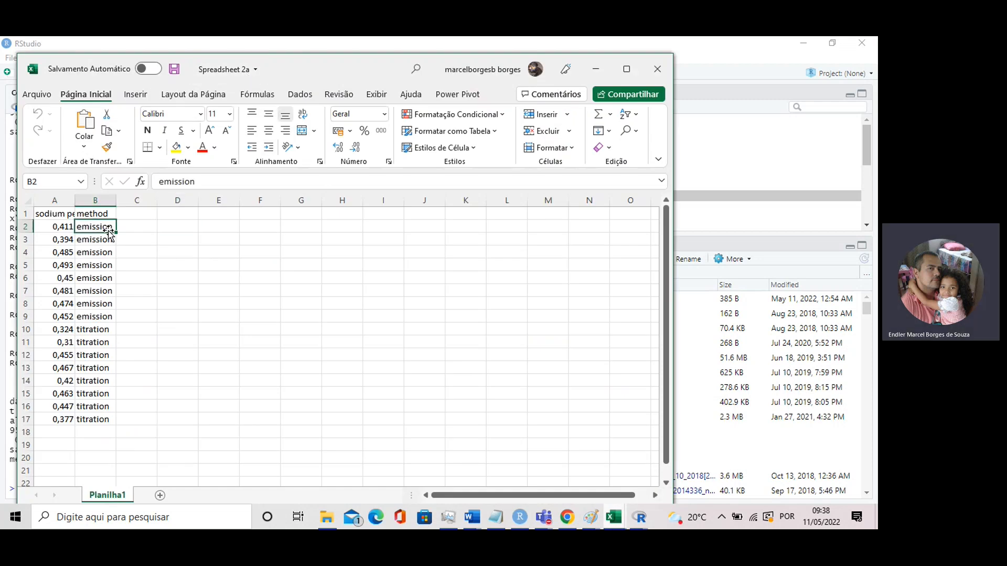
# Examine the stacked layout of Spreadsheet 2a, comparing the emission values in A2:A9 with the method labels in column B
pyautogui.moveTo(63, 229); pyautogui.dragTo(67, 319)
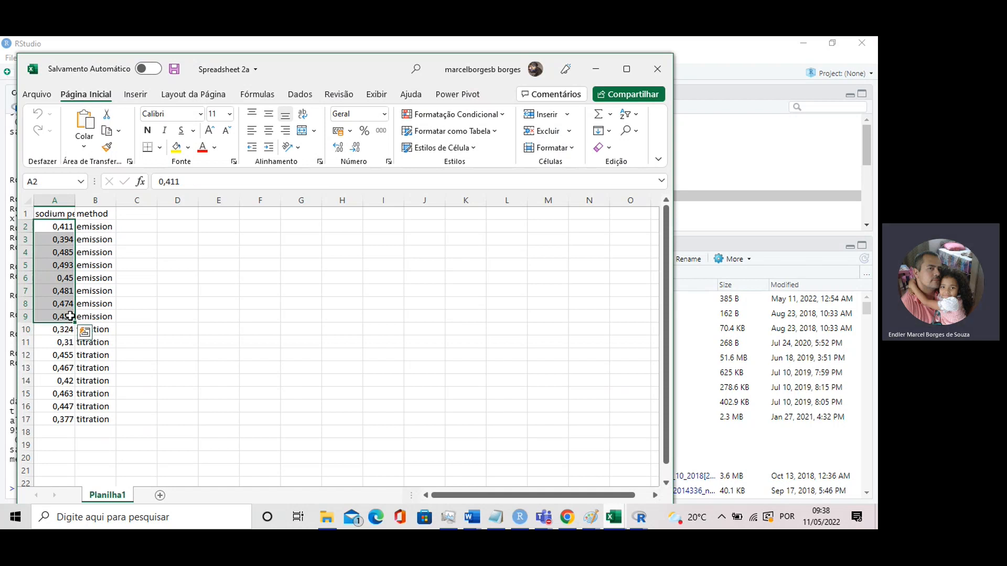
pyautogui.click(144, 303)
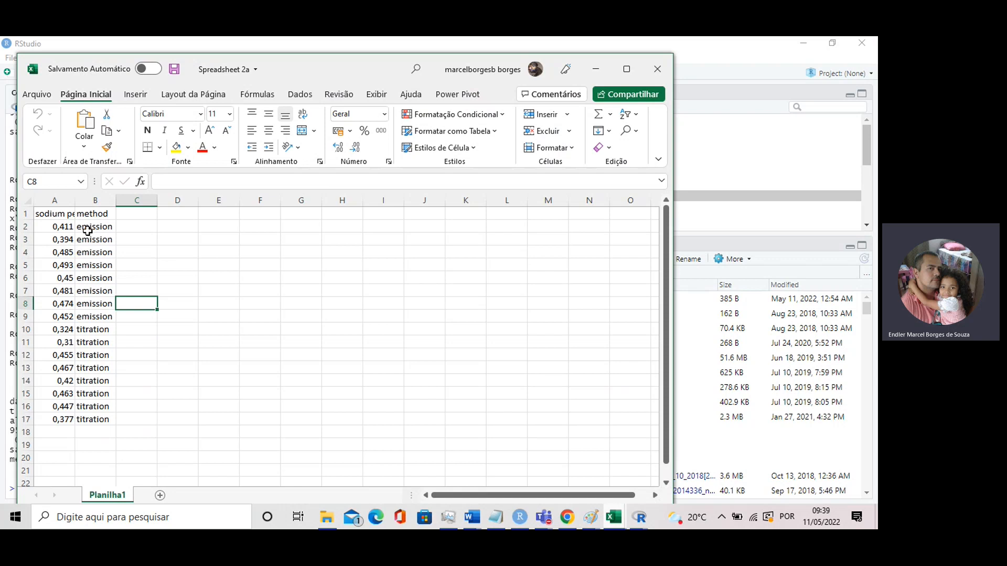
pyautogui.click(103, 265)
pyautogui.click(95, 291)
pyautogui.click(93, 328)
pyautogui.click(90, 318)
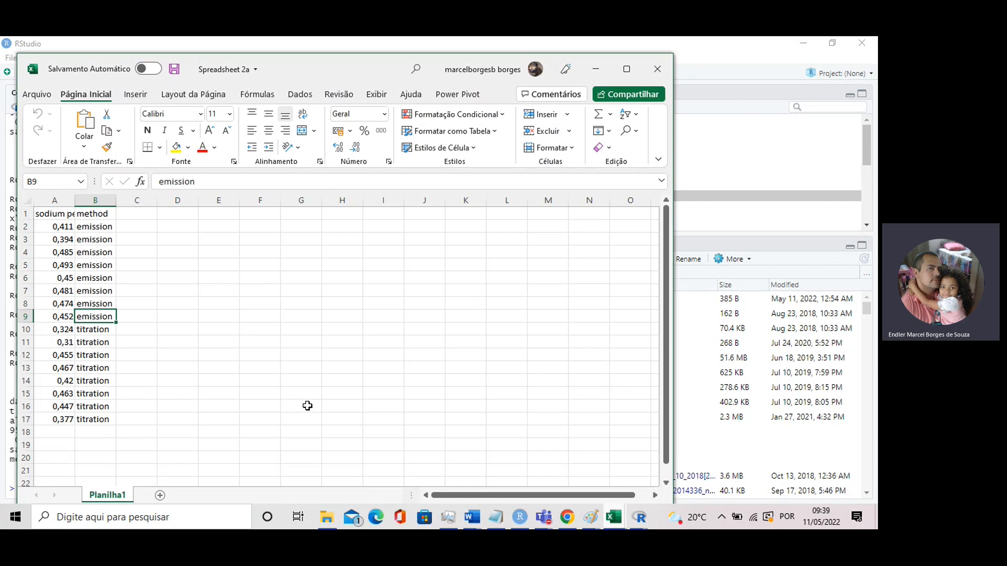
# Close the R Graphics window and switch to R Commander, cancelling the open Paired t-Test dialog
pyautogui.click(637, 518)
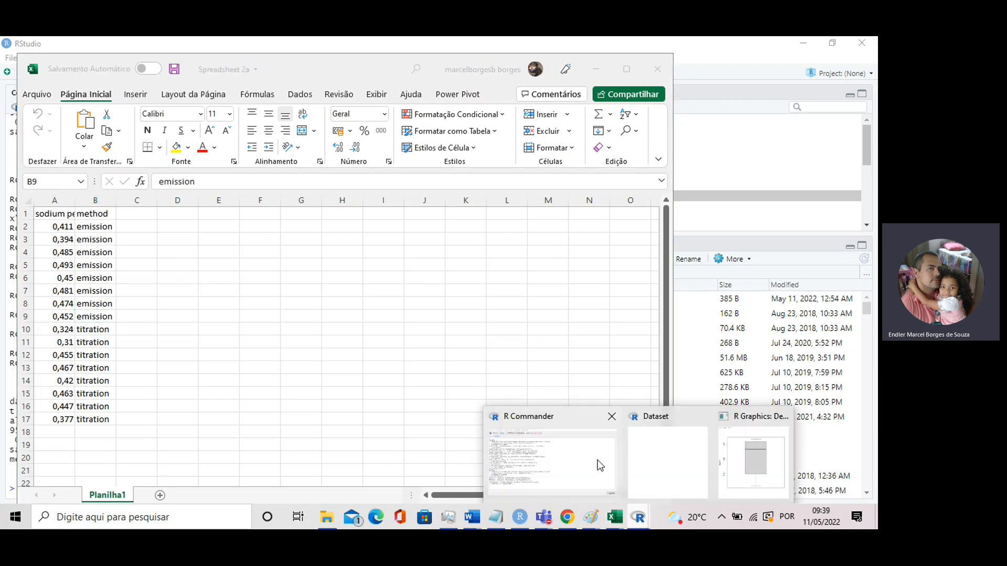
pyautogui.click(783, 417)
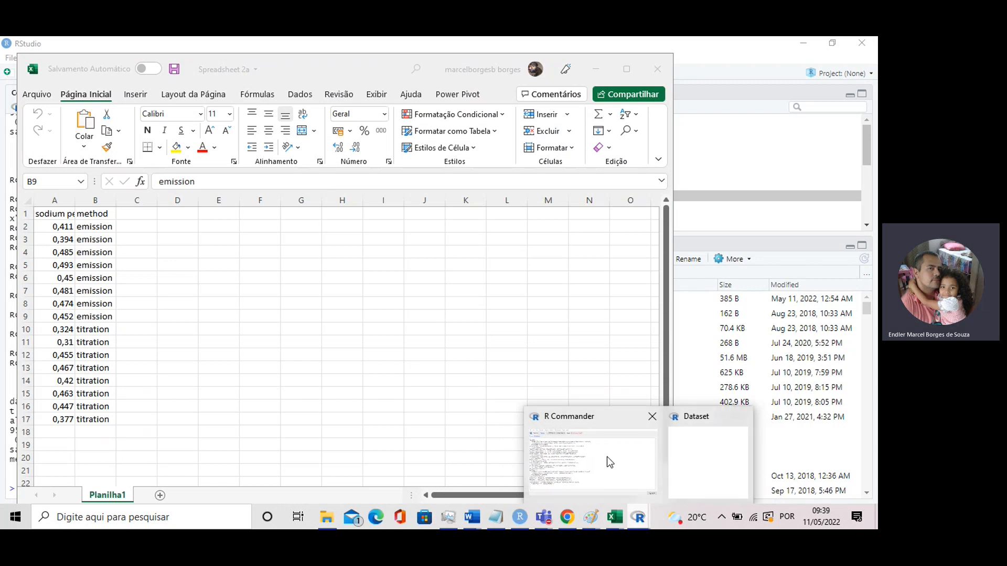
pyautogui.click(589, 461)
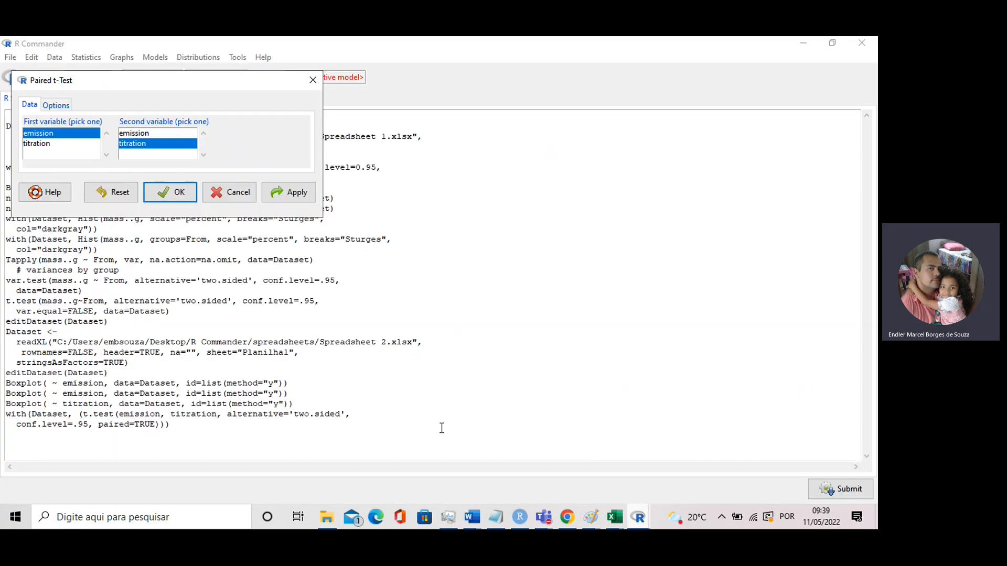
pyautogui.click(233, 193)
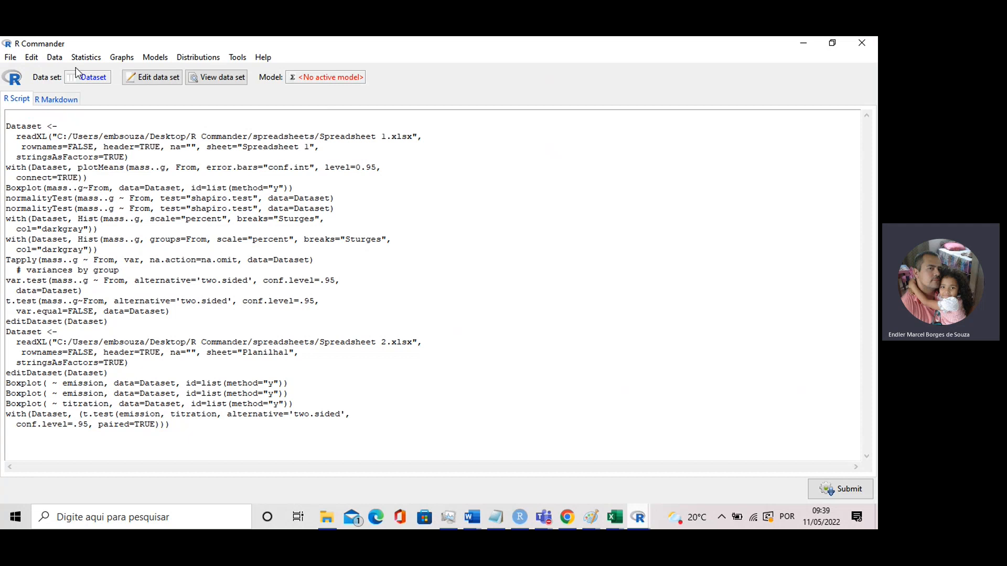
# Import the Excel file Spreadsheet 2a as Dataset, with variable names in the first row and character data converted to factors
pyautogui.click(55, 59)
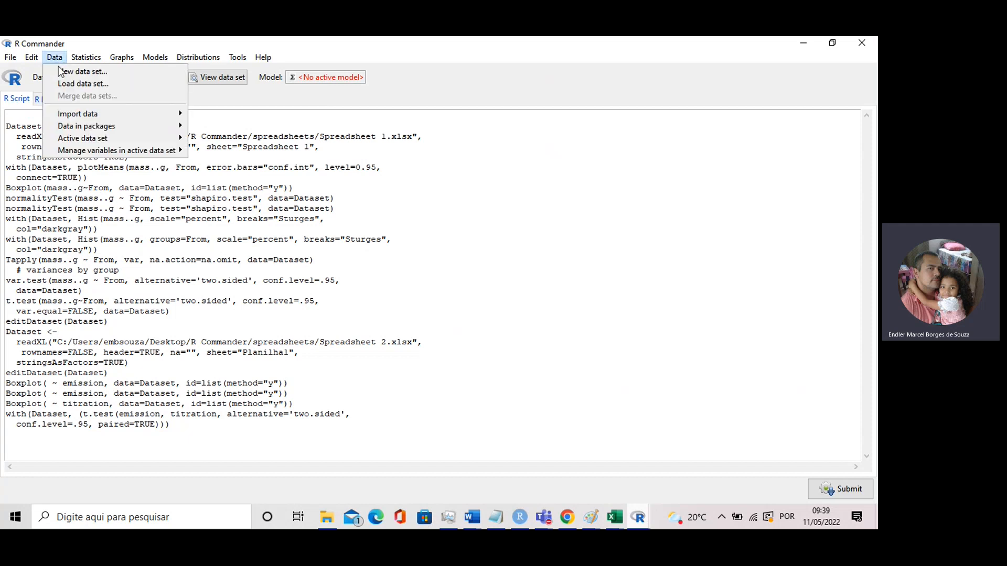
pyautogui.moveTo(77, 118)
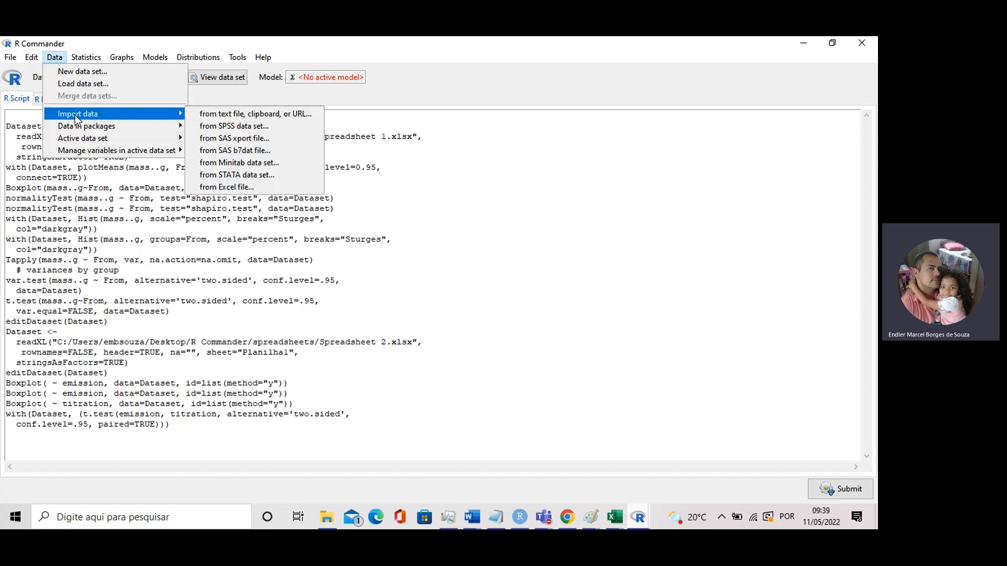
pyautogui.click(249, 187)
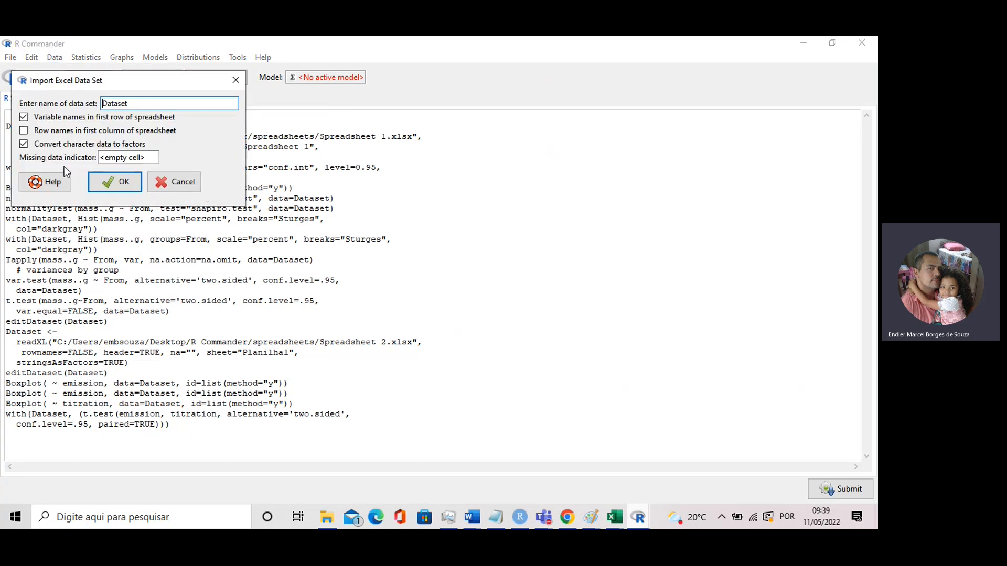
pyautogui.click(123, 192)
pyautogui.click(59, 137)
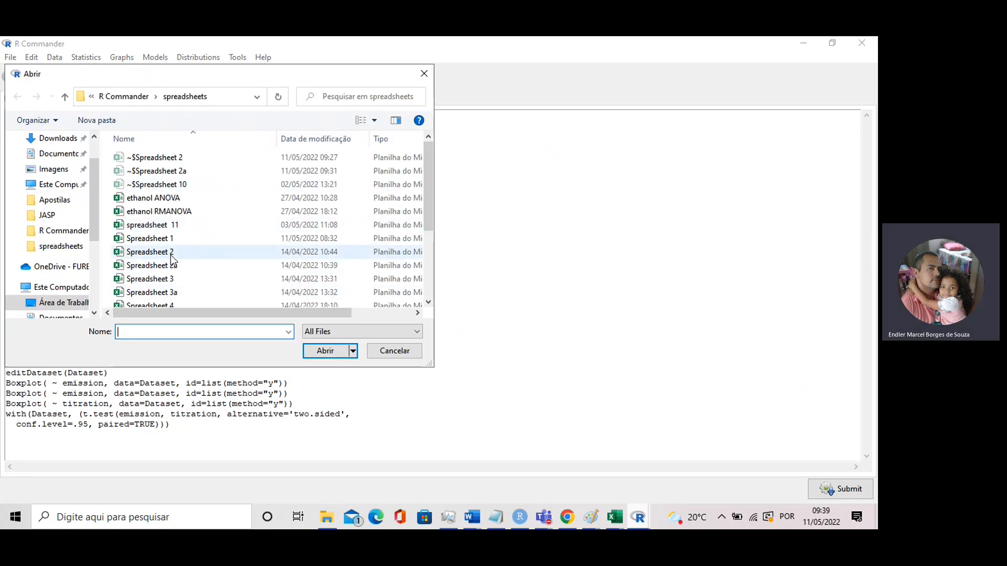
pyautogui.click(163, 268)
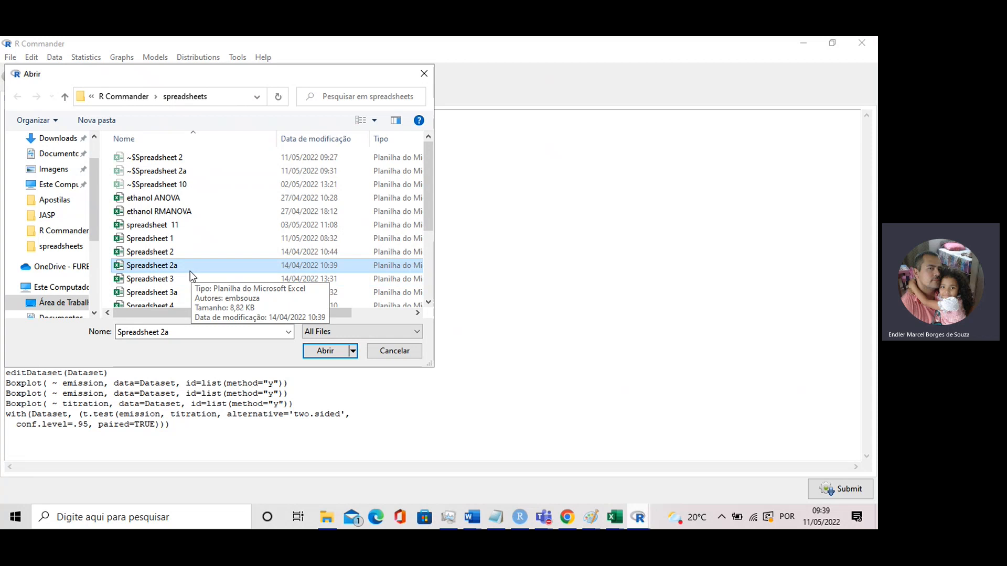
pyautogui.click(322, 351)
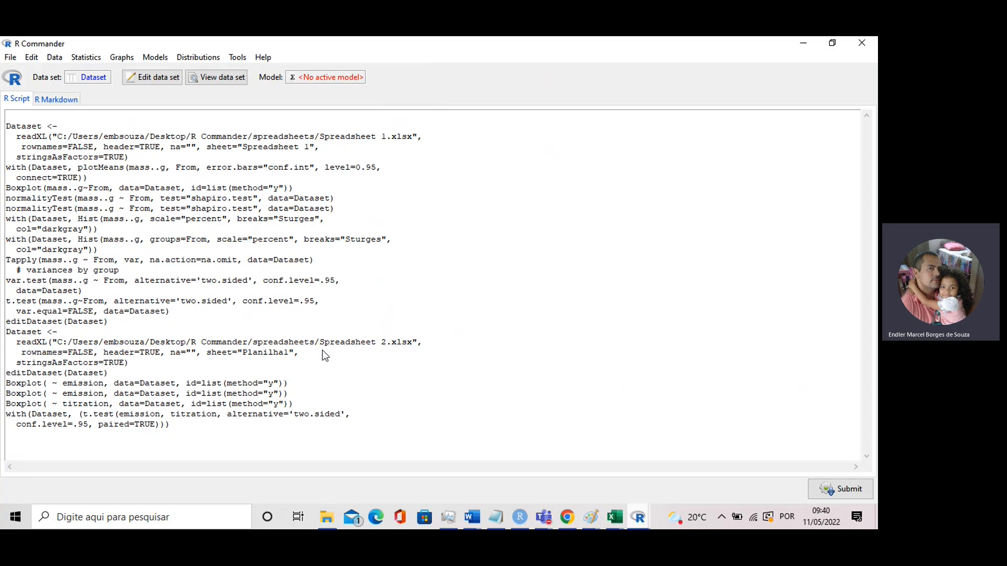
# Check the imported sodium.percentage and method columns in the Data Editor and close it
pyautogui.click(162, 81)
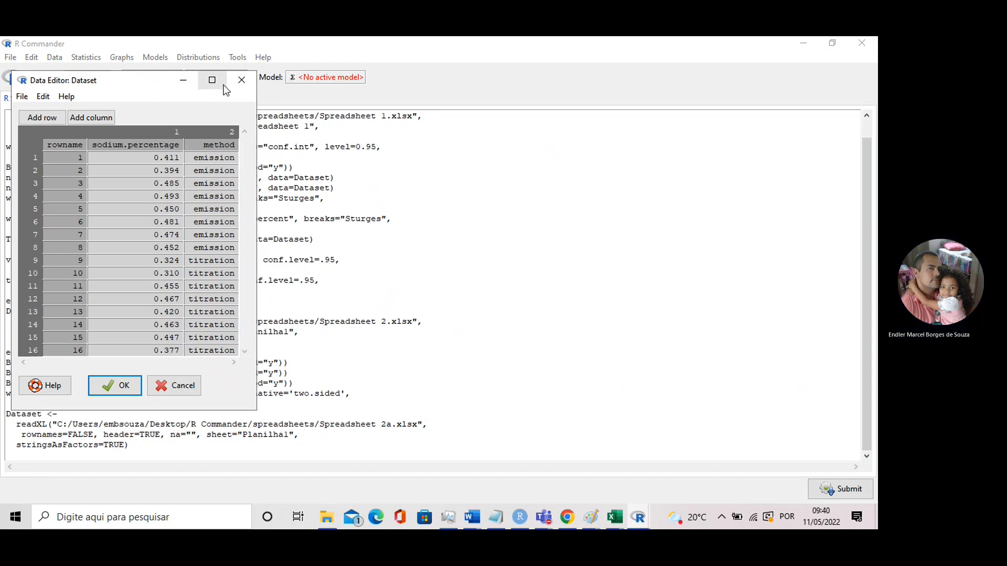
pyautogui.click(240, 81)
pyautogui.click(113, 133)
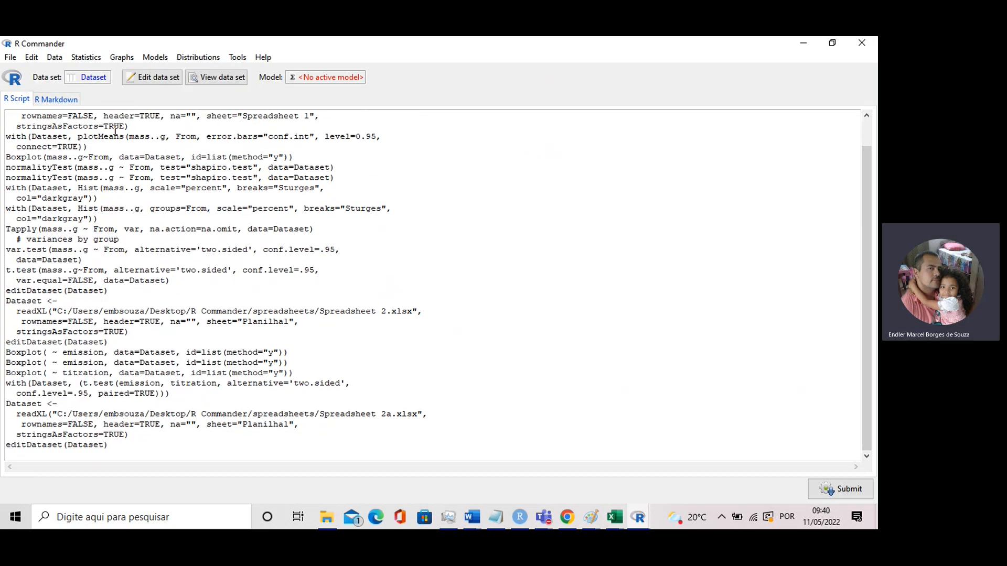
# Create a boxplot of sodium.percentage grouped by method
pyautogui.click(120, 58)
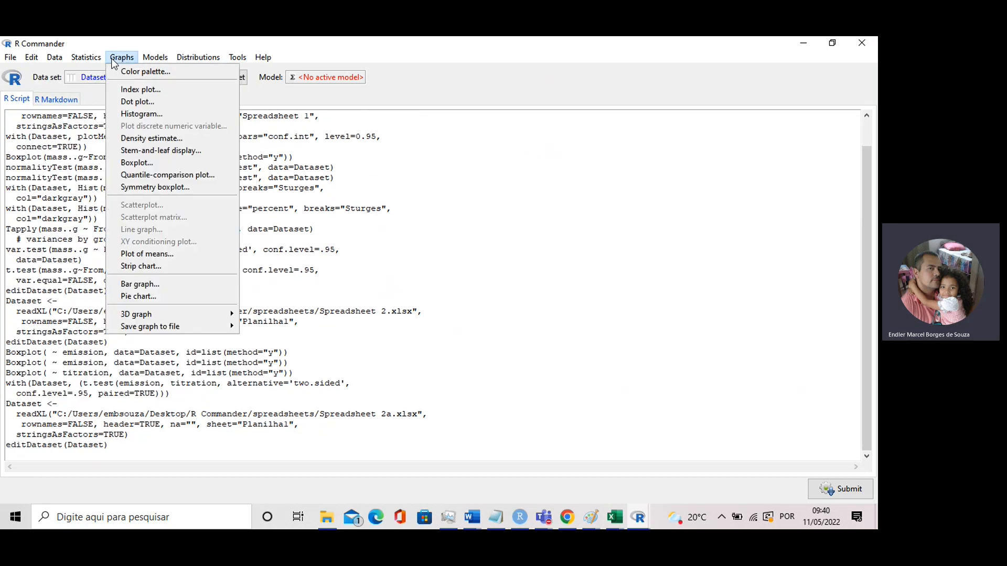
pyautogui.click(134, 164)
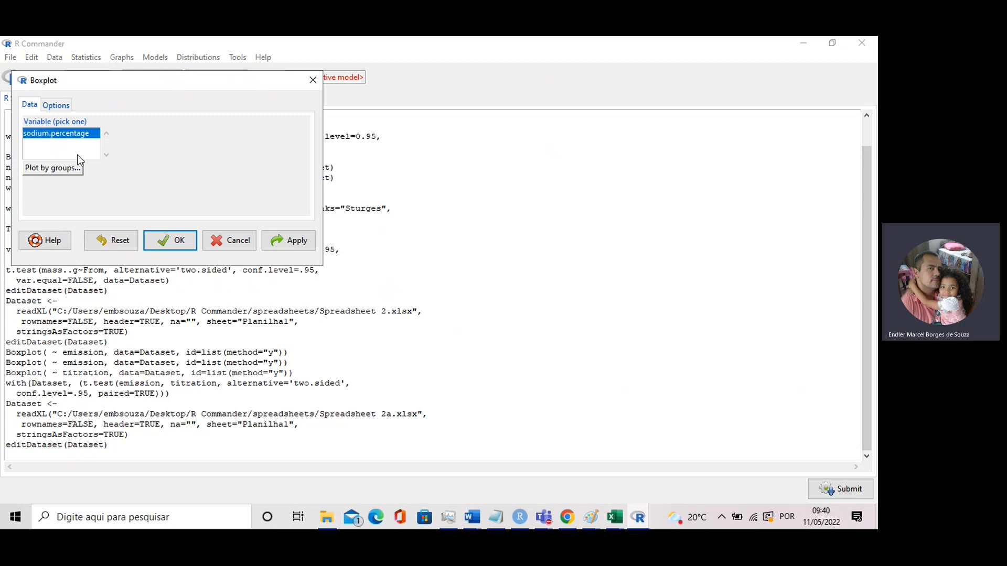
pyautogui.click(47, 169)
pyautogui.click(47, 156)
pyautogui.click(278, 239)
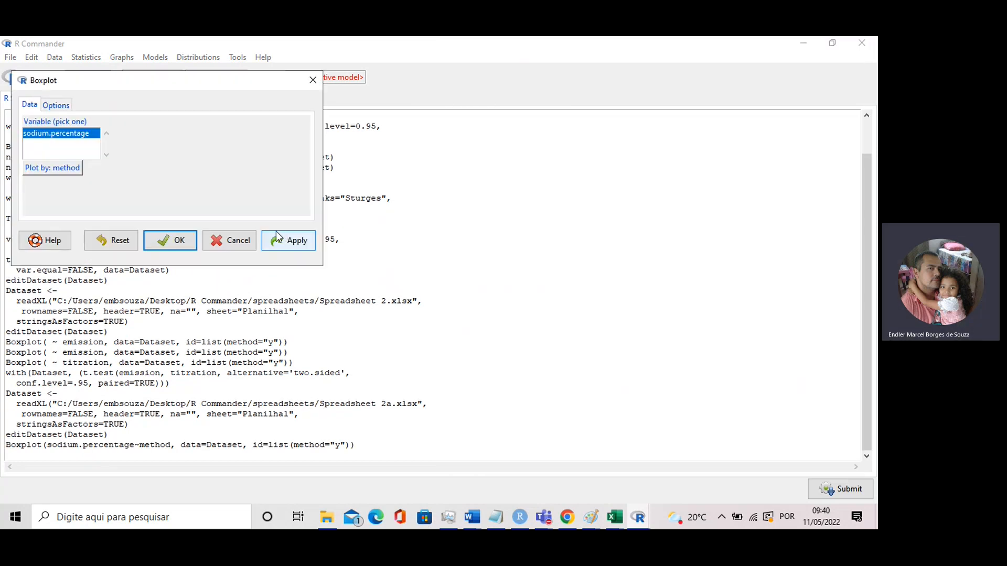
# Examine the grouped boxplot of emission and titration in the R Graphics window and cancel the Boxplot dialog
pyautogui.moveTo(638, 517)
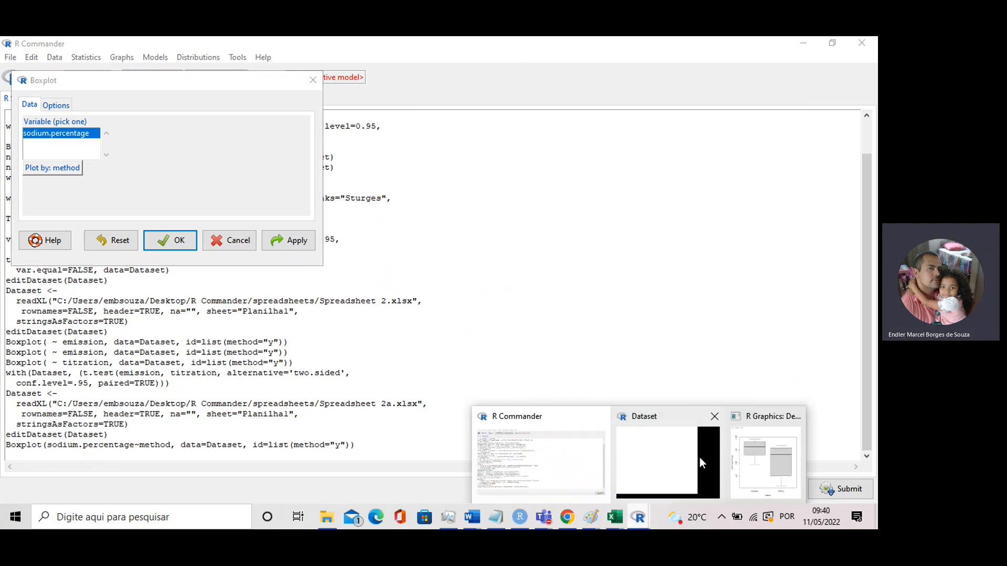
pyautogui.click(766, 456)
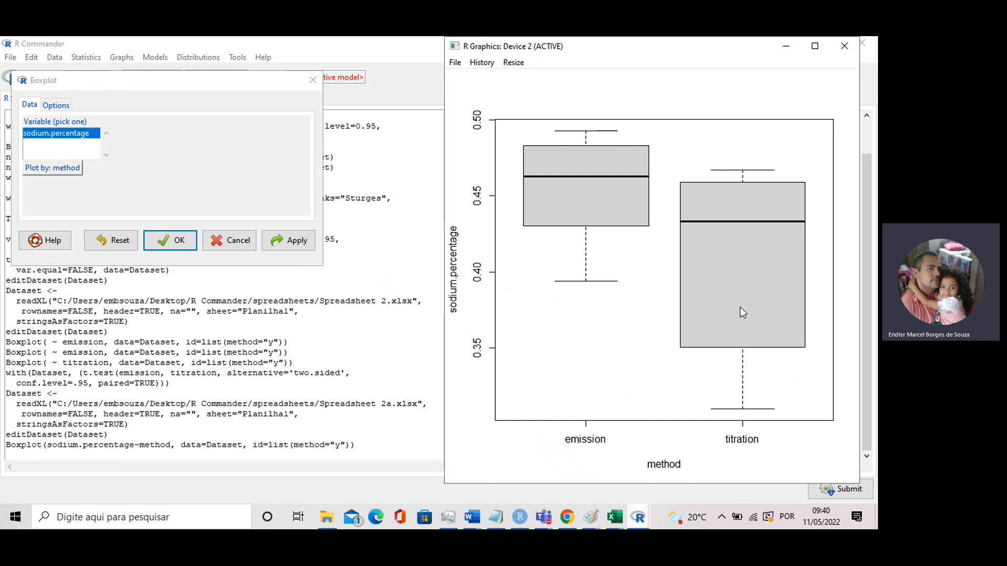
pyautogui.click(150, 64)
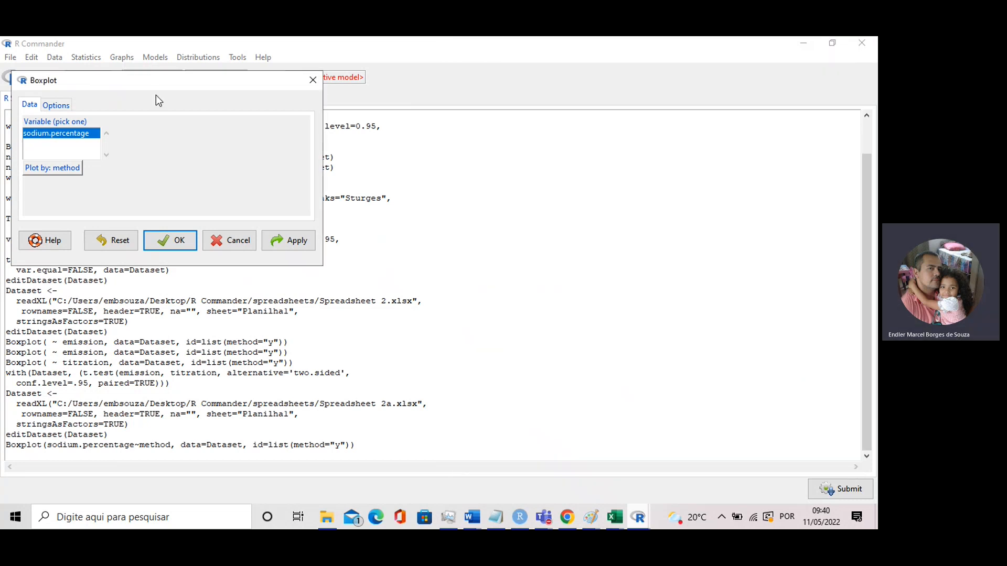
pyautogui.click(236, 246)
# Plot the means of sodium.percentage by method with 0.95 confidence interval error bars and bring up the graph
pyautogui.click(122, 57)
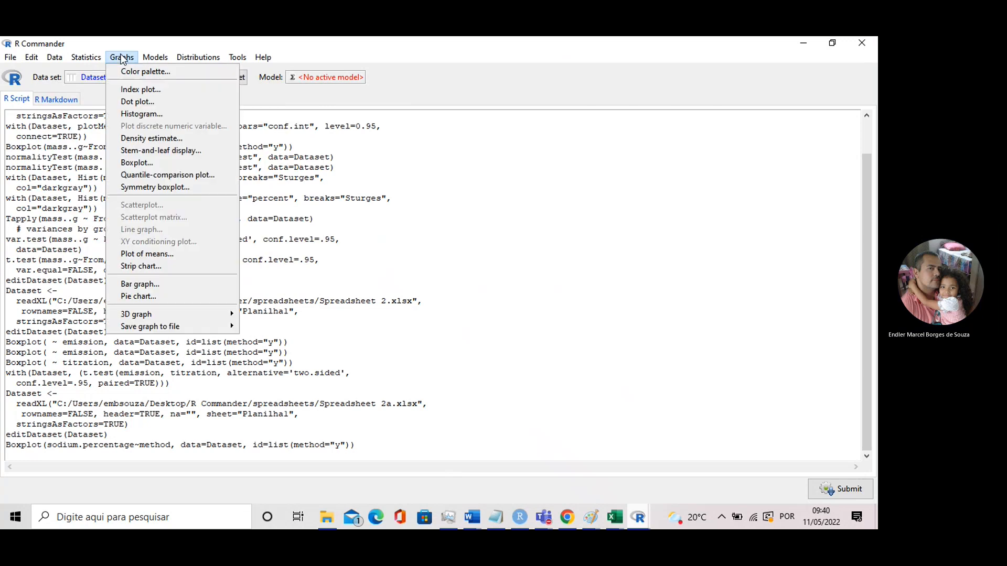
pyautogui.click(165, 256)
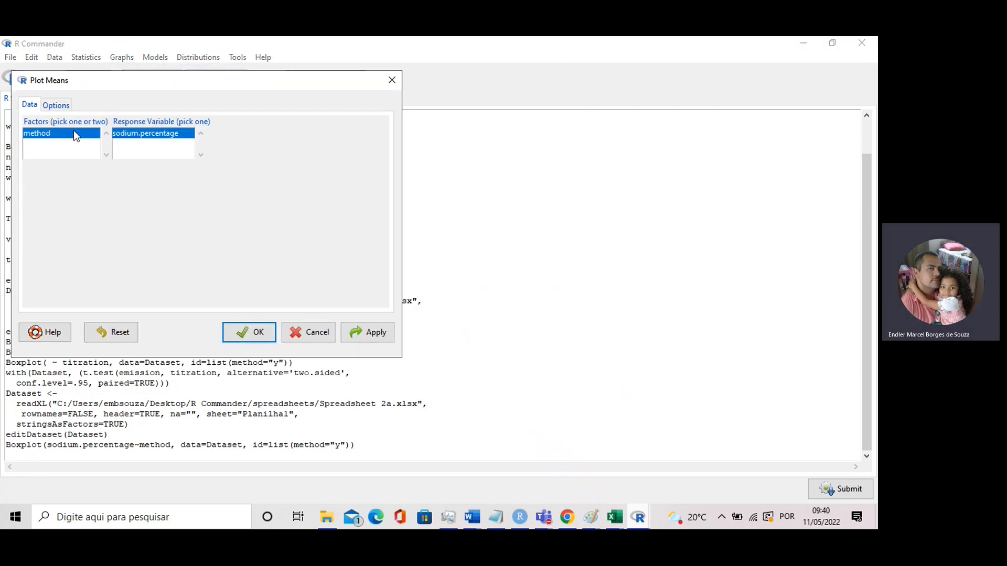
pyautogui.click(56, 105)
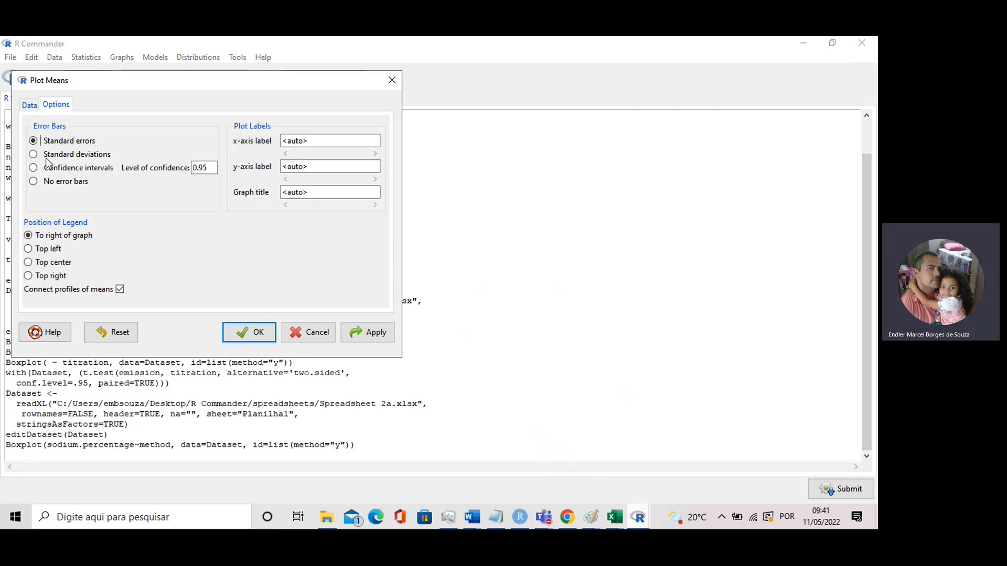
pyautogui.click(33, 168)
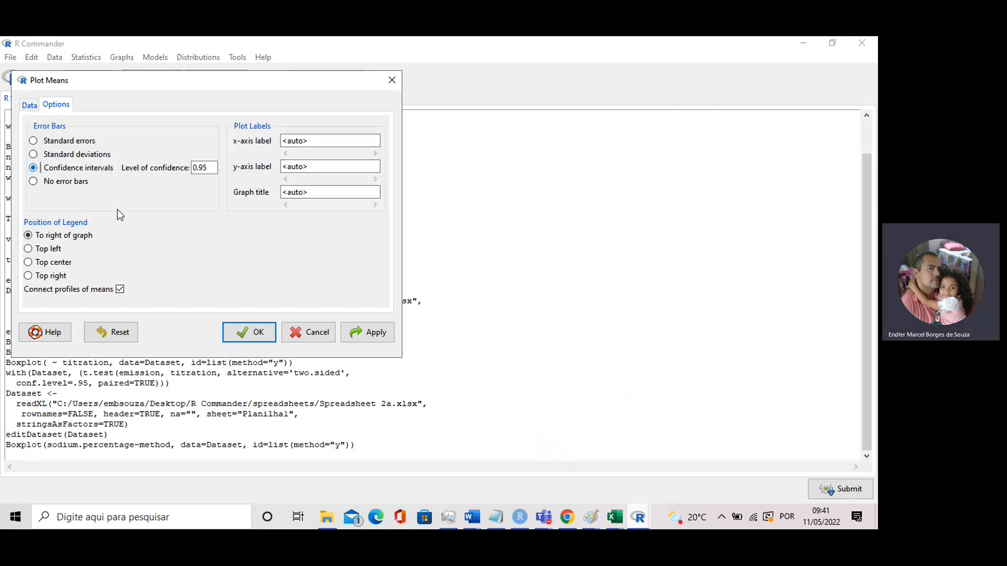
pyautogui.click(367, 338)
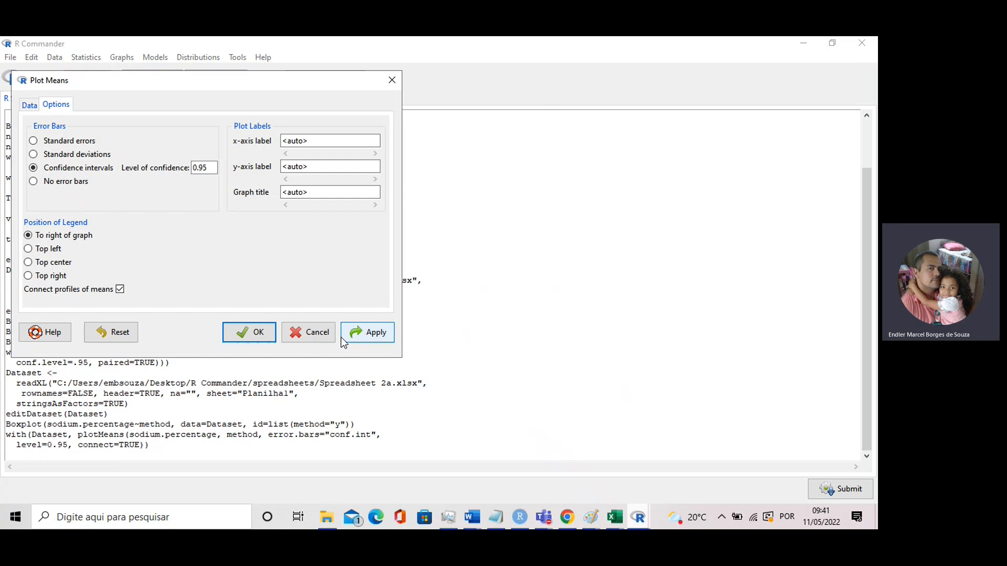
pyautogui.click(249, 332)
pyautogui.moveTo(641, 518)
pyautogui.click(746, 468)
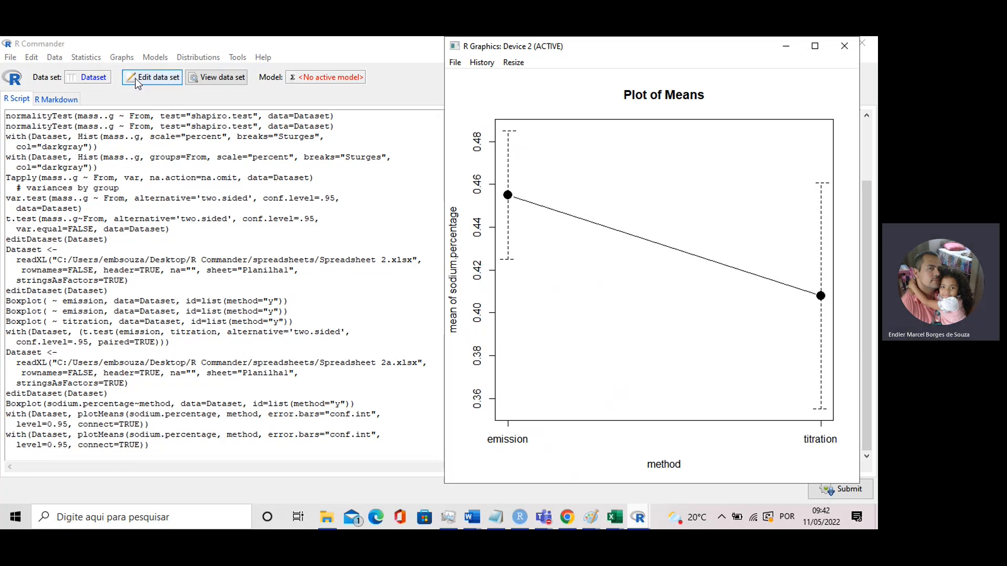
# Run a two-sided independent samples t-test of sodium.percentage by method at confidence level .95, assuming equal variances
pyautogui.click(114, 52)
pyautogui.click(87, 58)
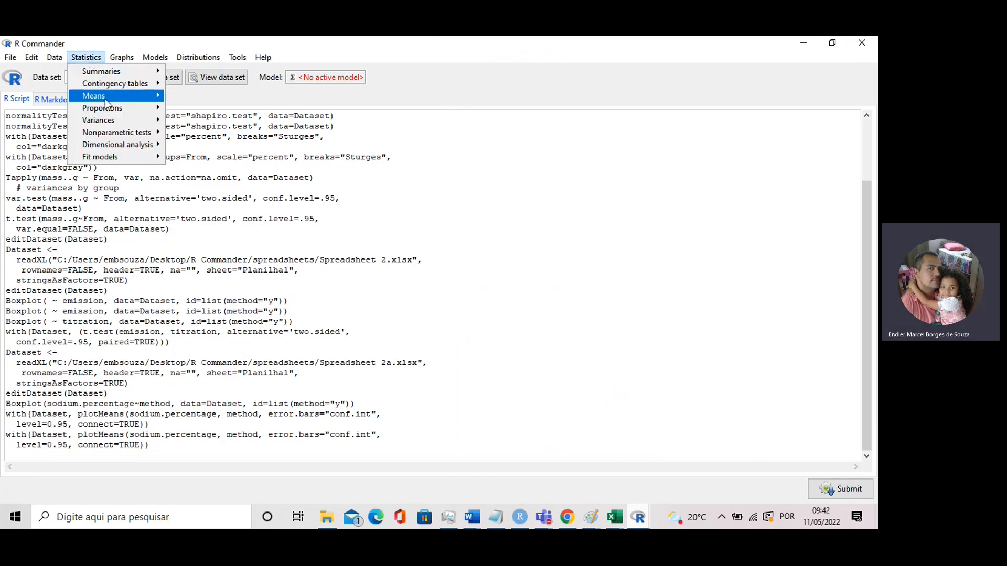
pyautogui.moveTo(104, 98)
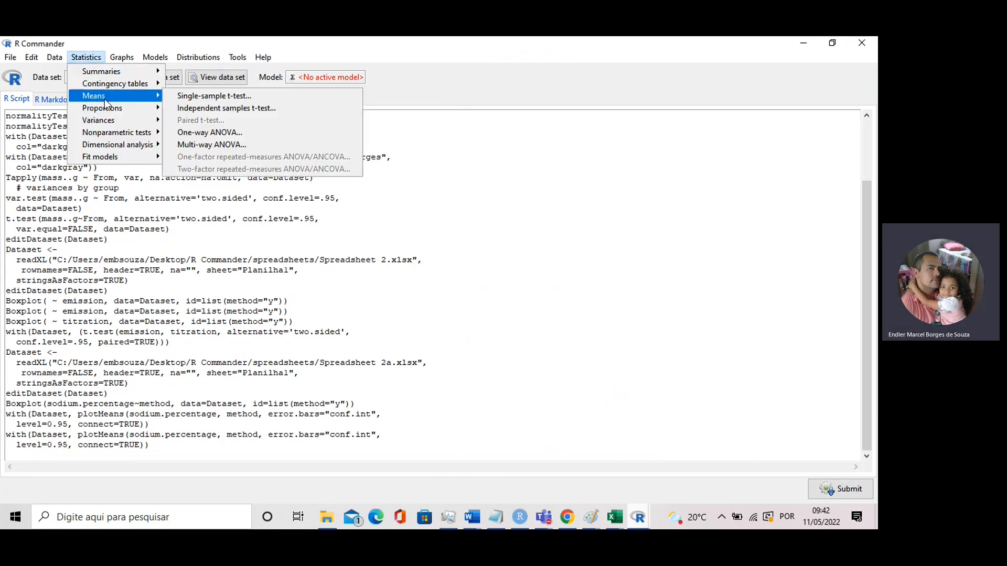
pyautogui.click(203, 107)
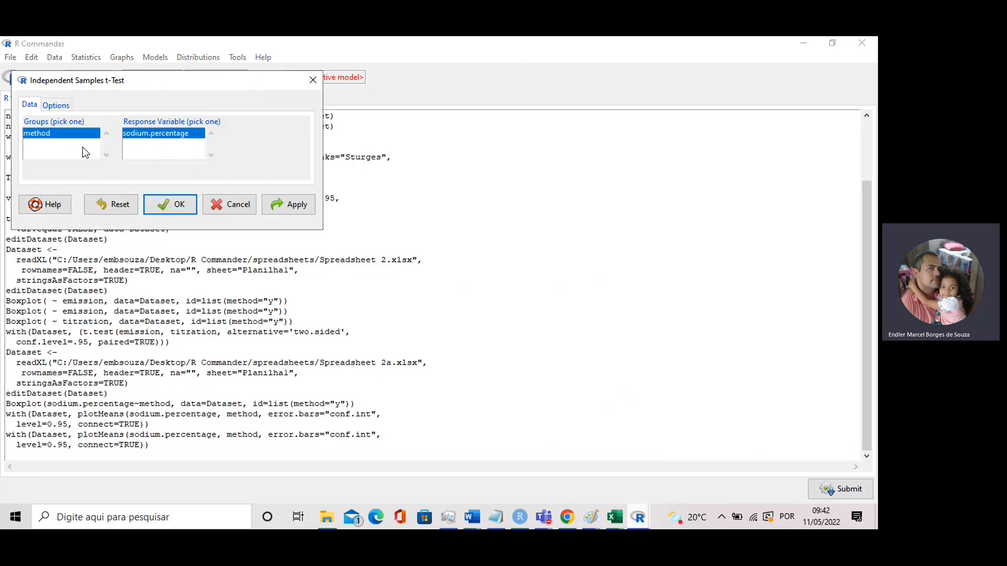
pyautogui.click(59, 105)
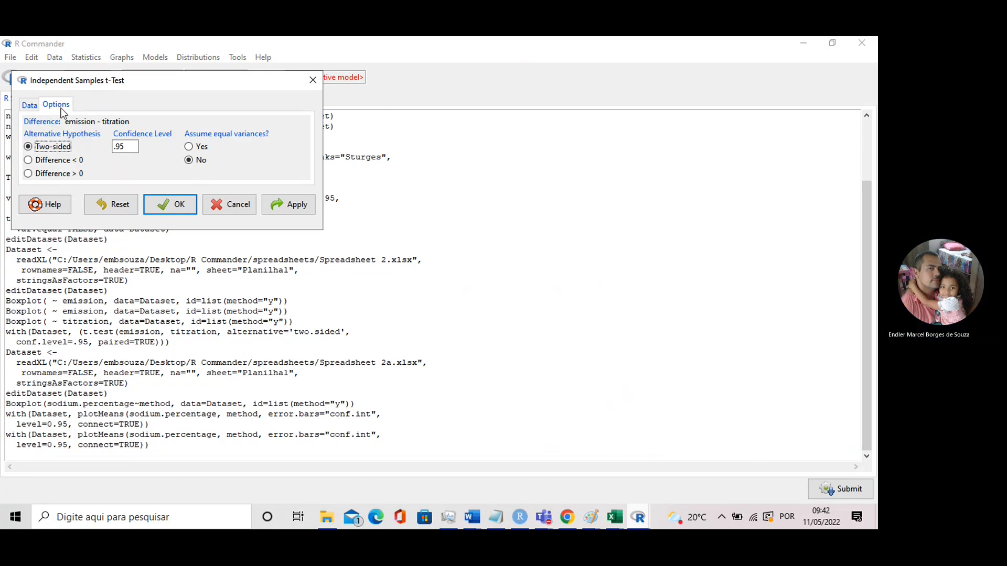
pyautogui.click(189, 147)
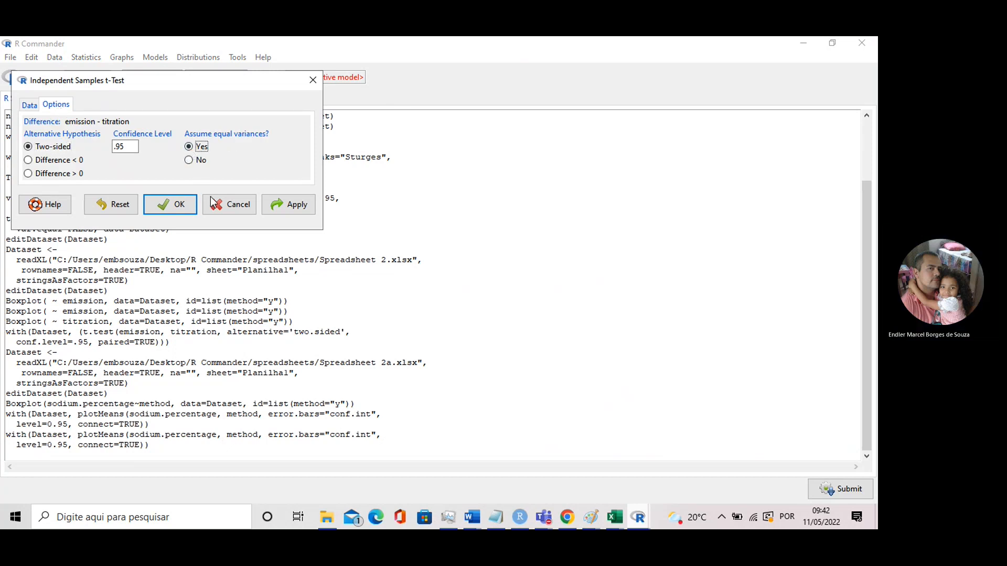
pyautogui.click(289, 204)
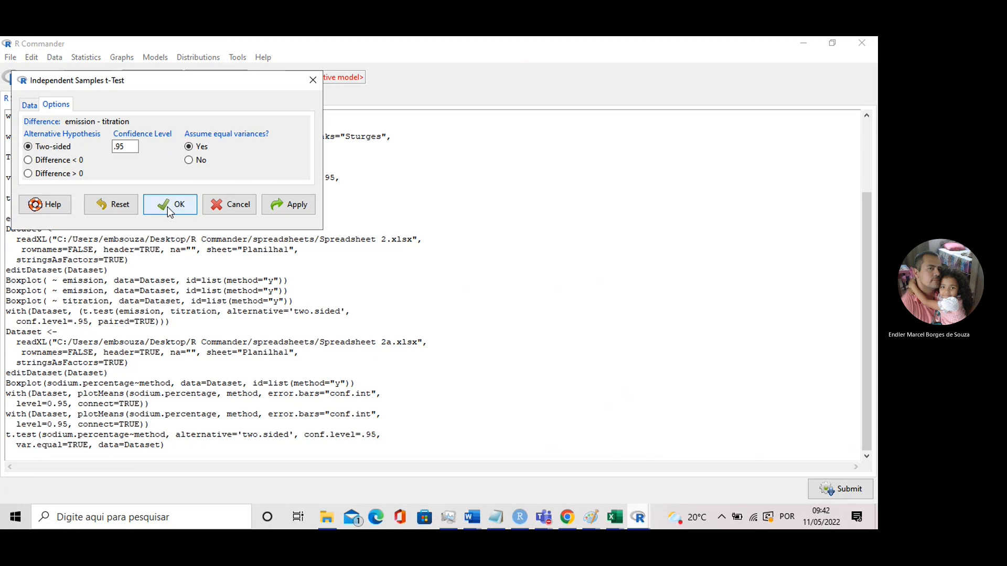
pyautogui.click(169, 205)
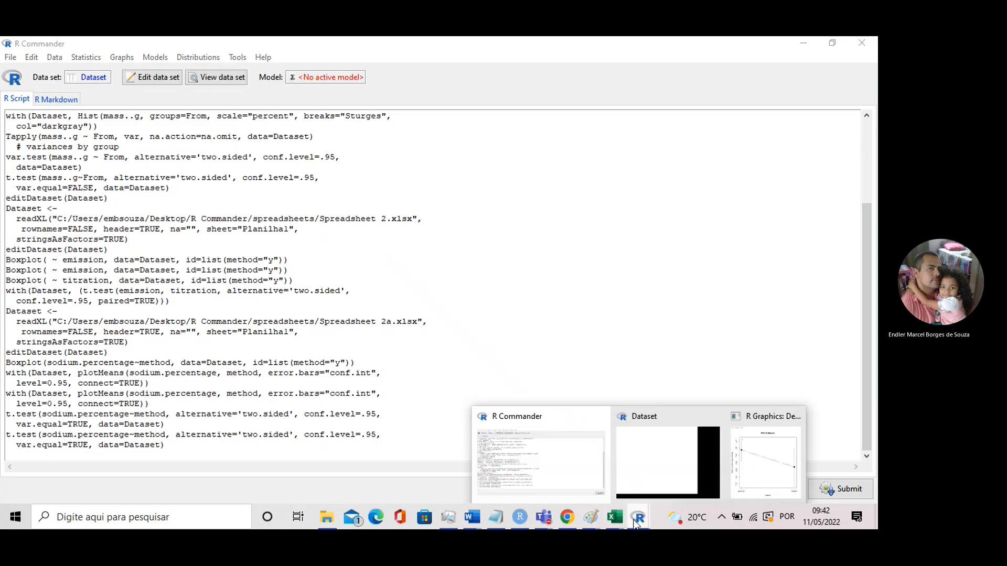
# Switch to RStudio and highlight the latest Two Sample t-test output in the console, from its heading through the p-value
pyautogui.click(523, 518)
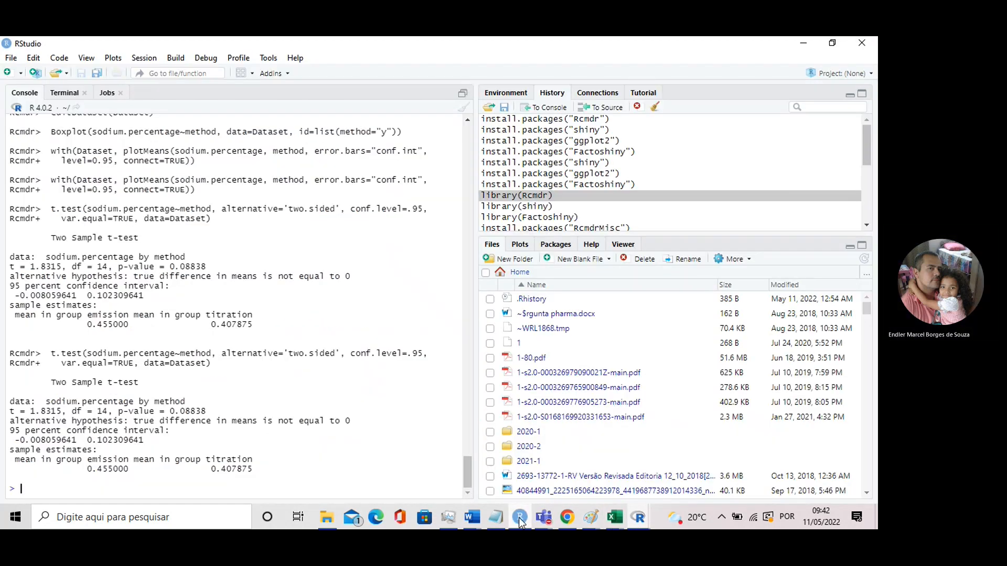
pyautogui.moveTo(52, 382); pyautogui.dragTo(211, 415)
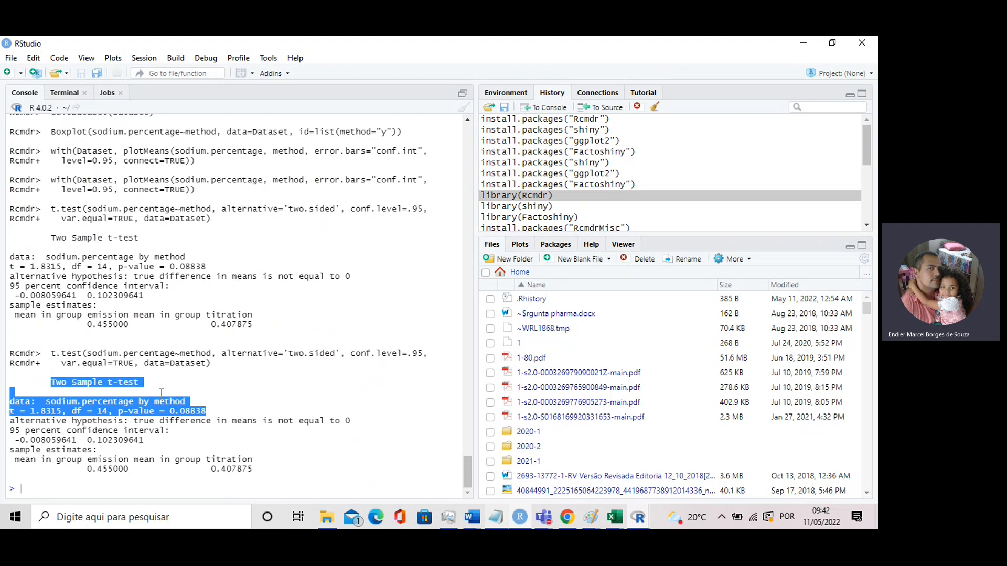
# Compare the console results by highlighting the p-value of the Paired t-test and that of the latest Two Sample t-test
pyautogui.click(174, 428)
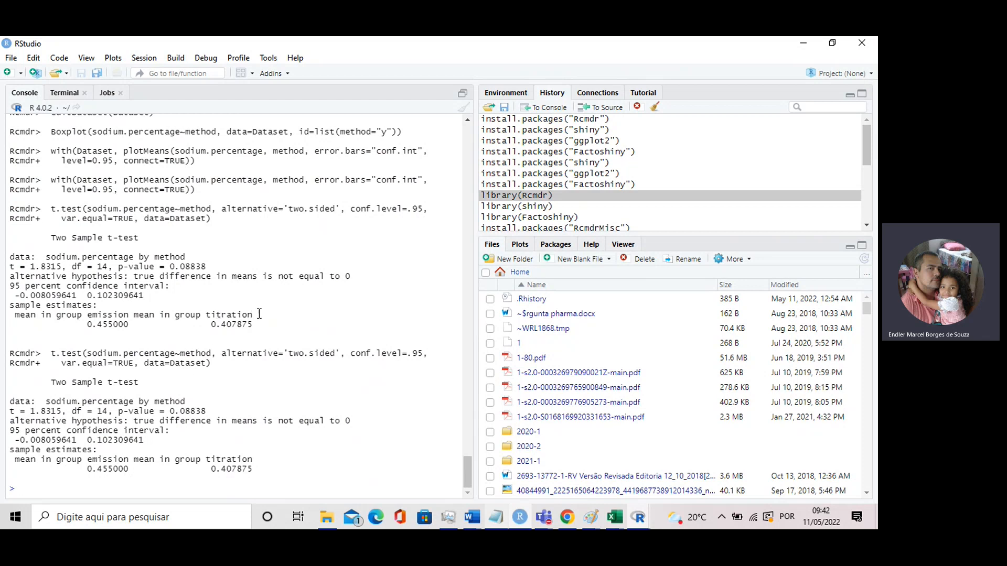
pyautogui.scroll(3, 254, 316)
pyautogui.scroll(-3, 253, 313)
pyautogui.scroll(3, 251, 330)
pyautogui.scroll(5, 250, 330)
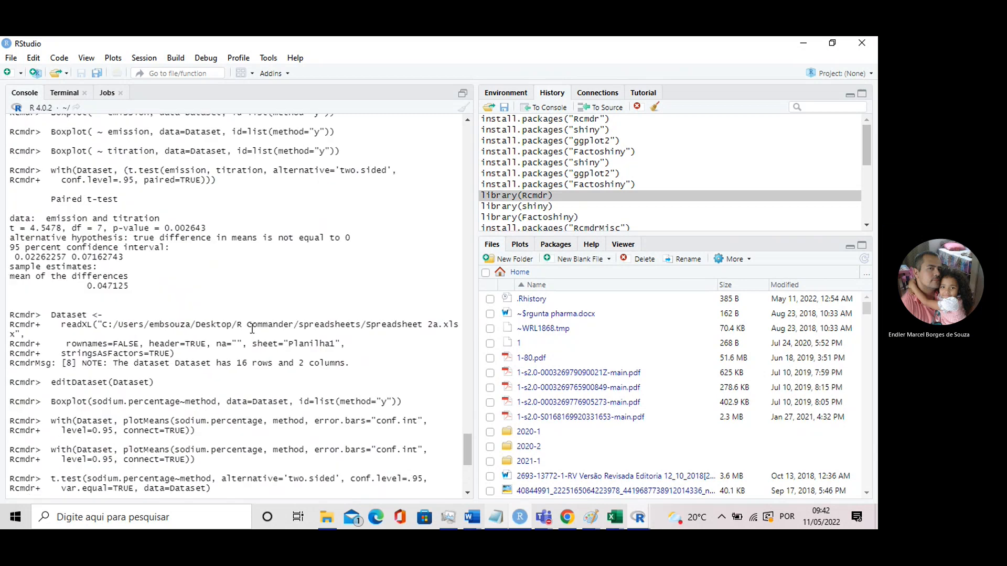
pyautogui.moveTo(115, 229); pyautogui.dragTo(207, 227)
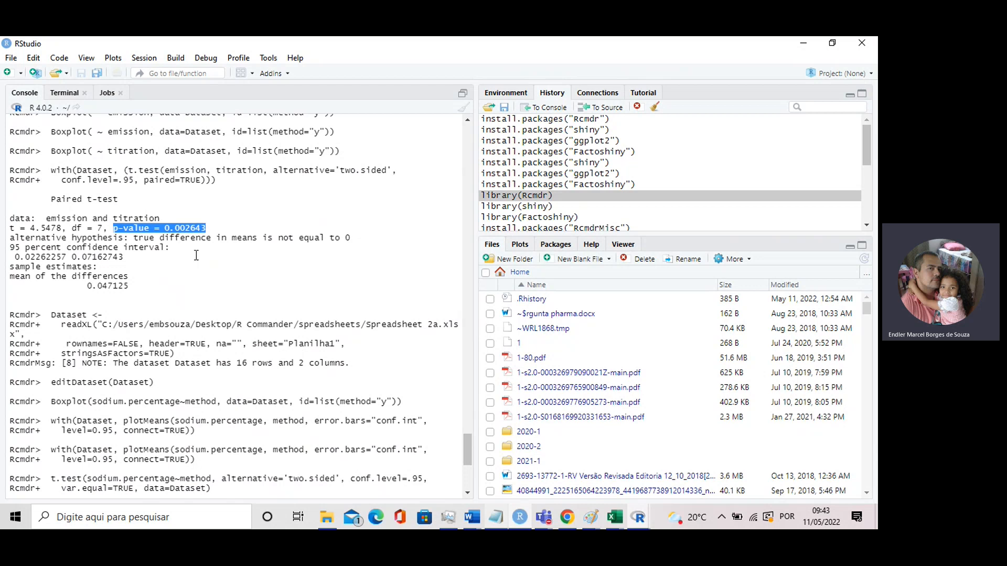
pyautogui.scroll(-5, 195, 256)
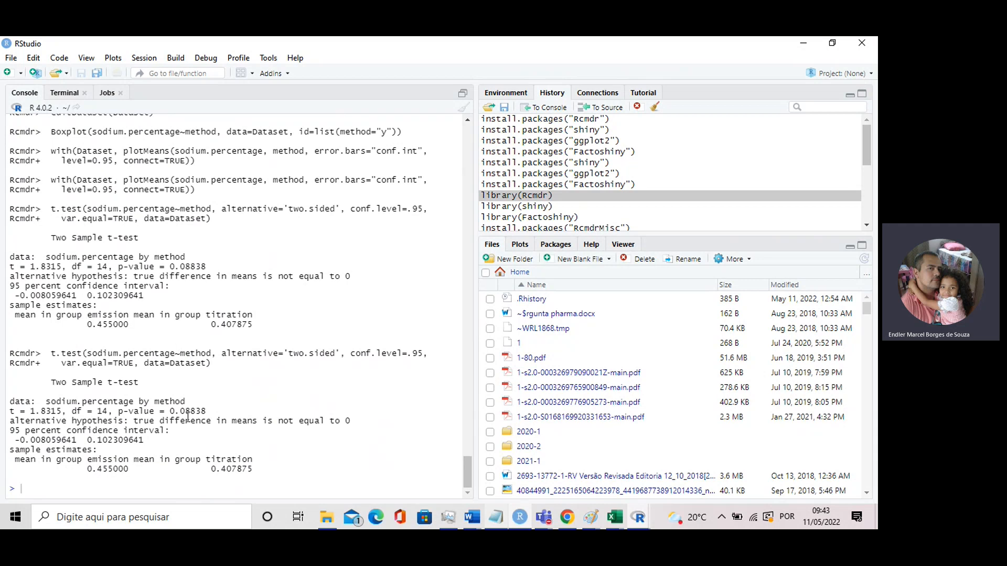
pyautogui.moveTo(206, 411); pyautogui.dragTo(119, 411)
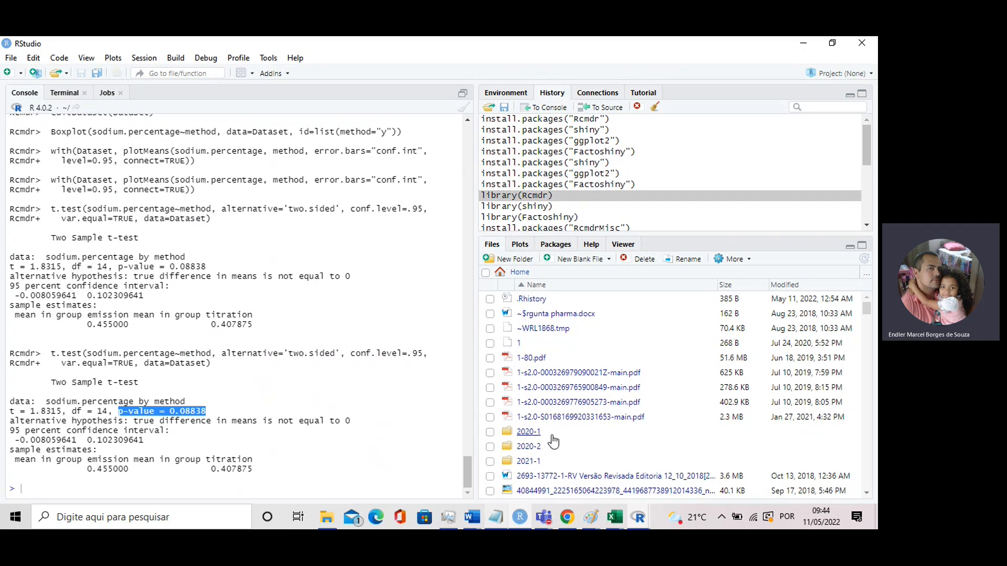
# Switch to R Commander and run a two-sided two-variances F-test of sodium.percentage by method at confidence level .95
pyautogui.click(638, 517)
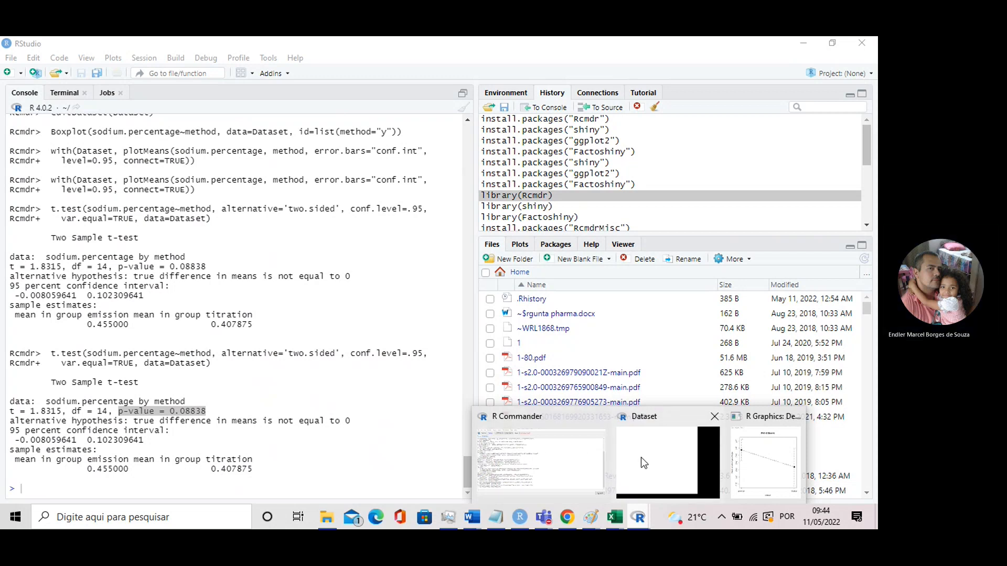
pyautogui.click(594, 461)
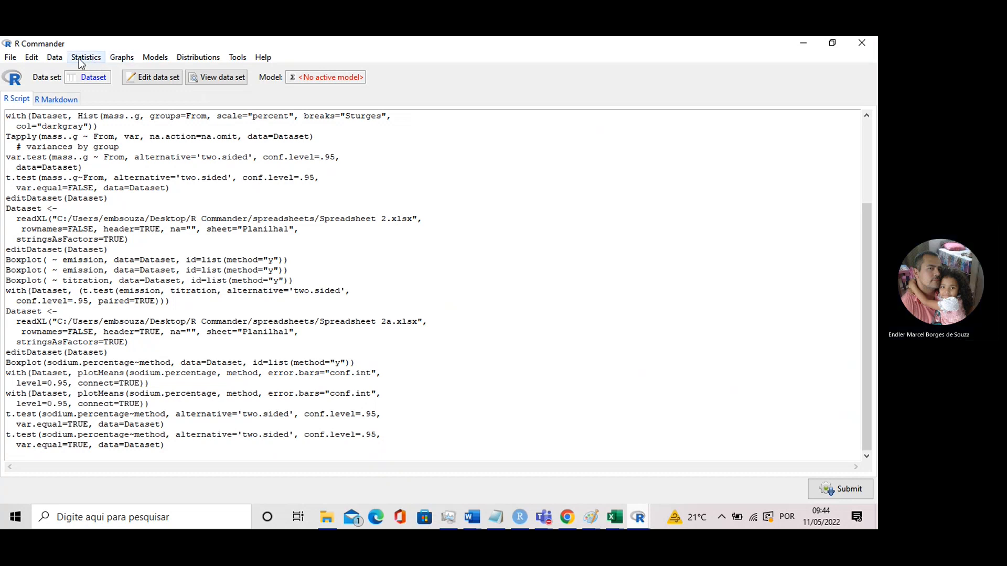
pyautogui.click(85, 59)
pyautogui.moveTo(111, 120)
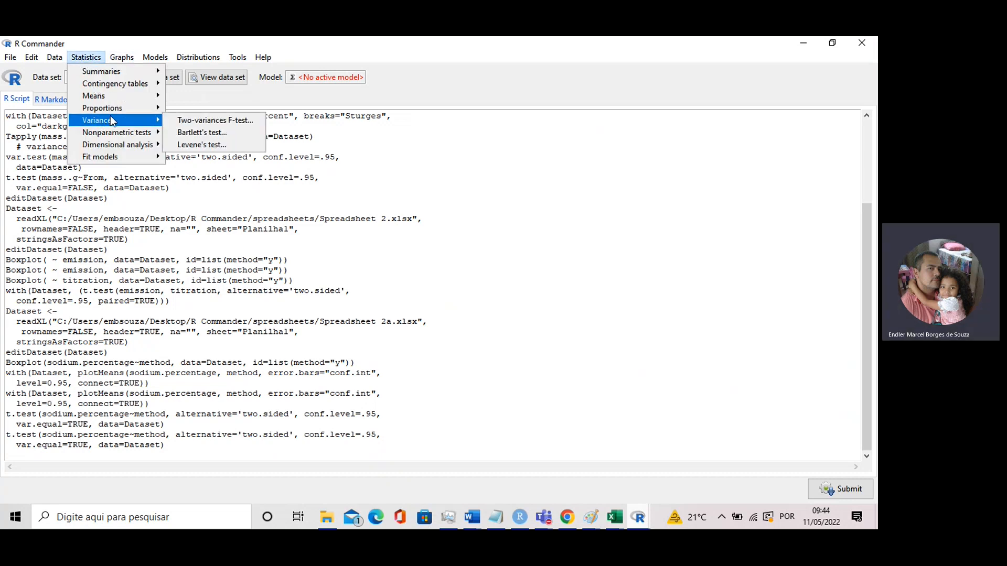
pyautogui.click(205, 122)
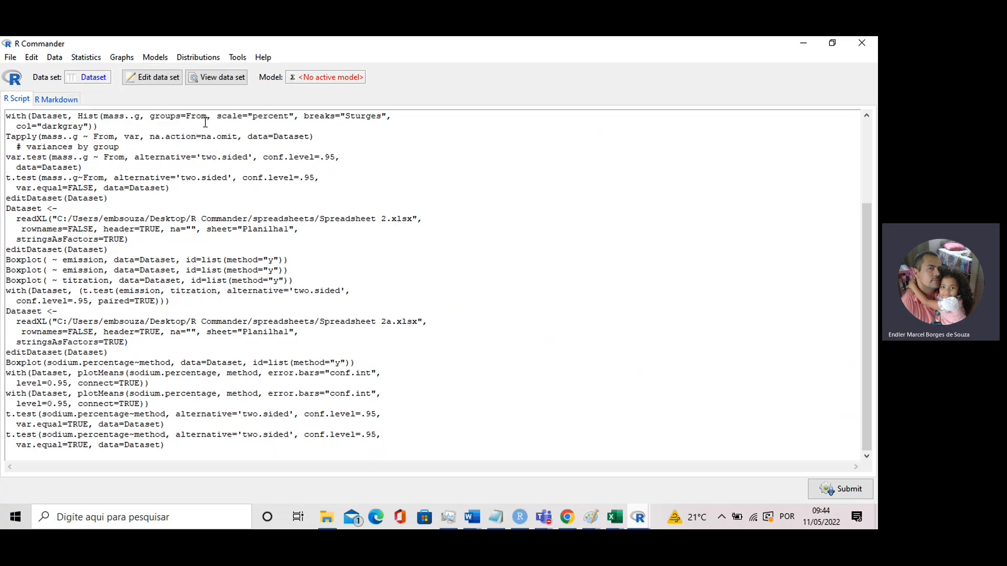
pyautogui.click(68, 105)
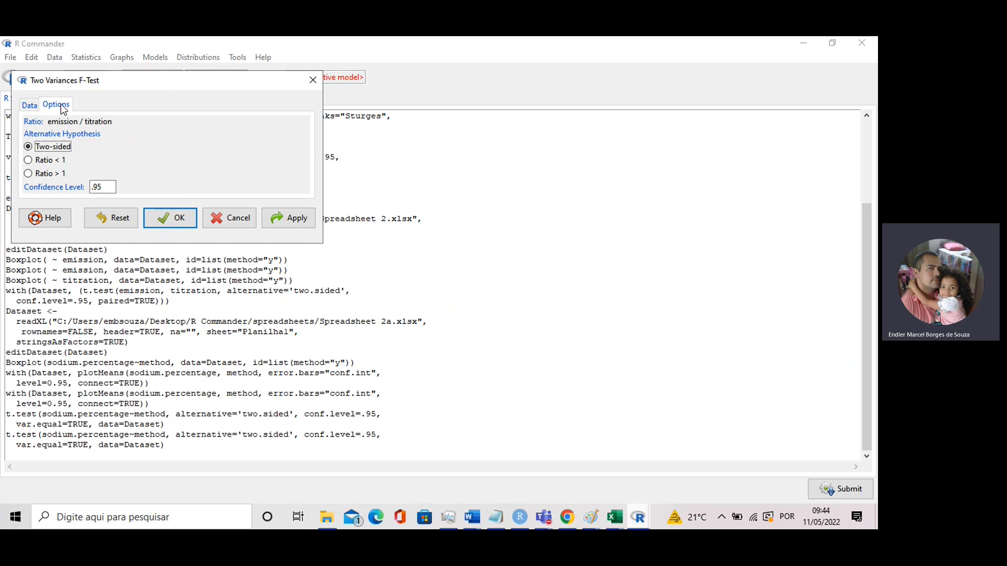
pyautogui.click(32, 106)
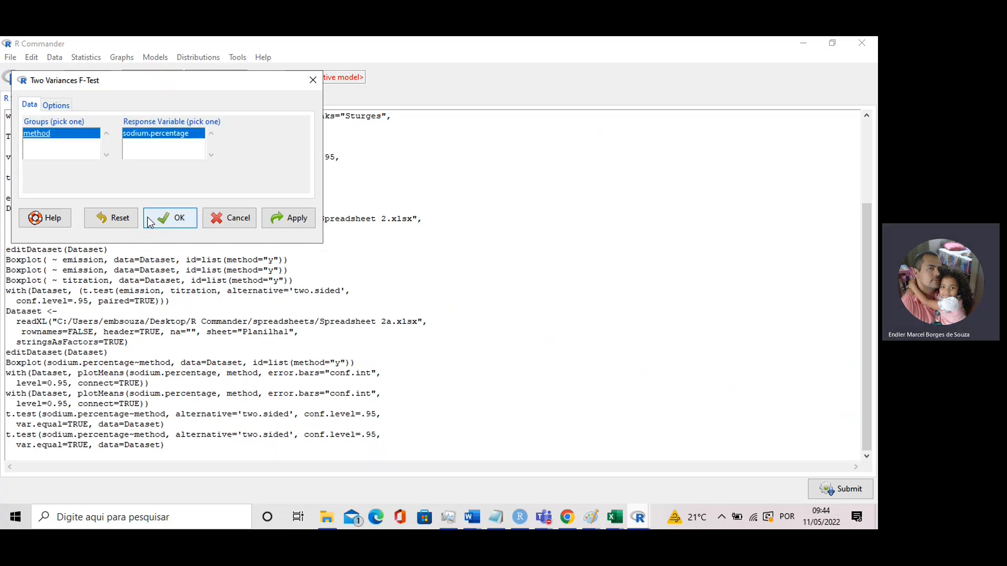
pyautogui.click(291, 219)
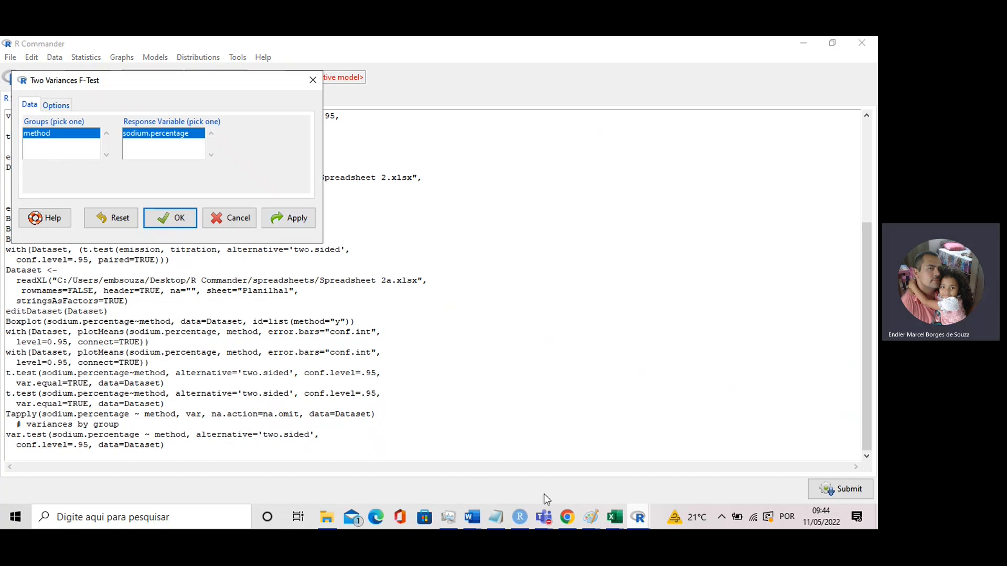
# Highlight the F test's data and p-value lines in the RStudio console, then return to R Commander and cancel the Two Variances F-Test dialog
pyautogui.click(520, 518)
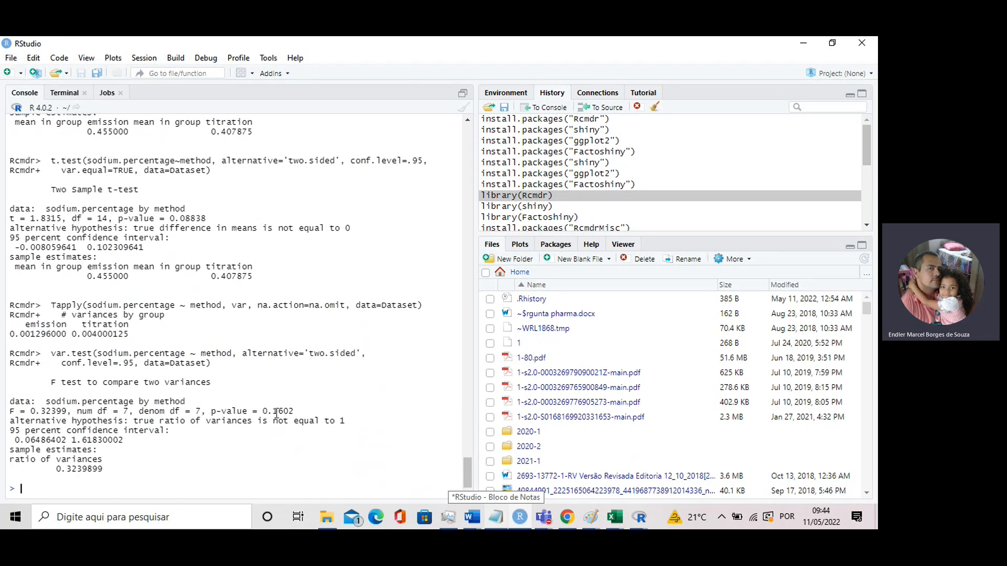
pyautogui.moveTo(295, 411); pyautogui.dragTo(10, 401)
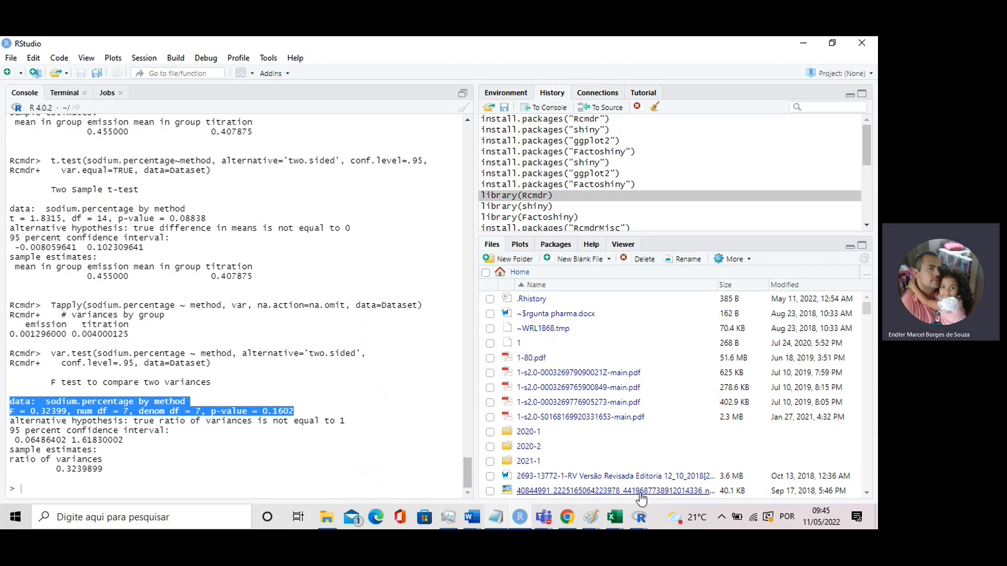
pyautogui.click(639, 517)
pyautogui.click(663, 474)
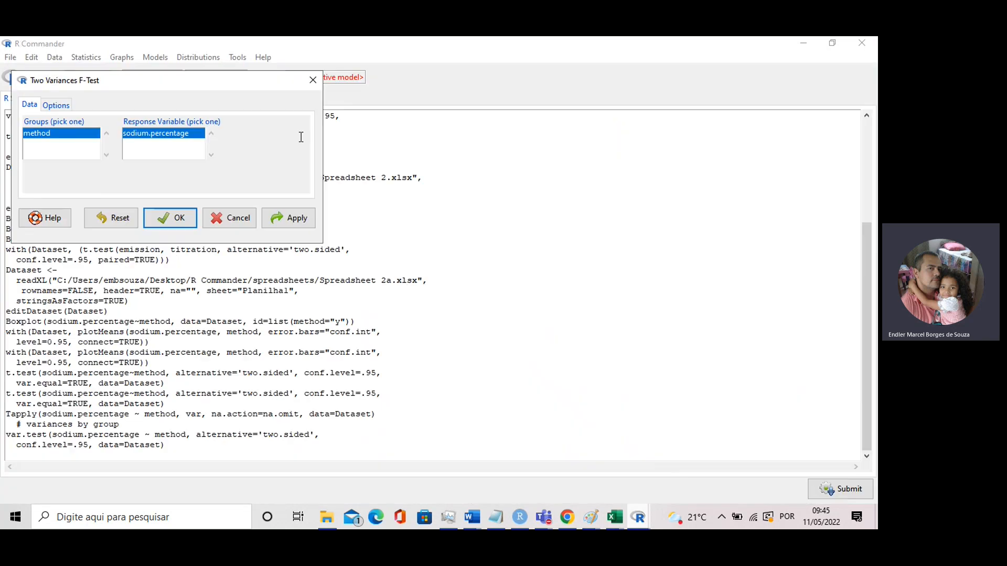
pyautogui.click(238, 220)
# Show which nonparametric tests R Commander offers for the active data set
pyautogui.moveTo(639, 517)
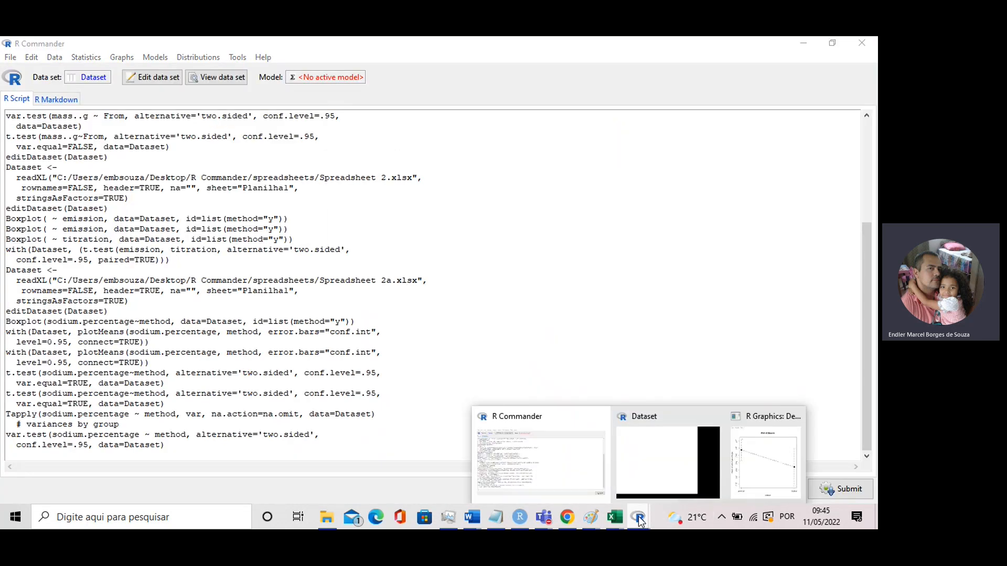
pyautogui.click(534, 458)
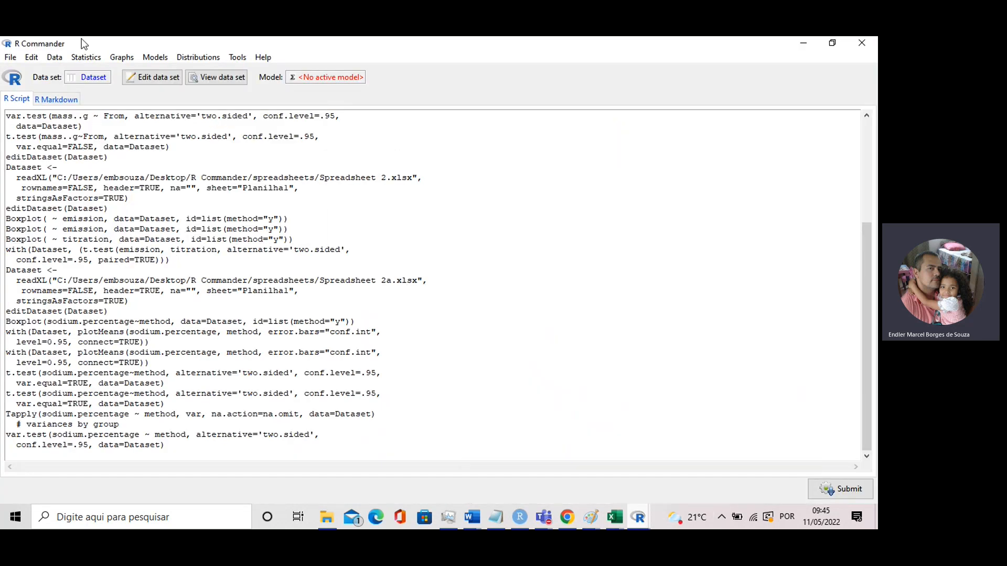
pyautogui.click(95, 59)
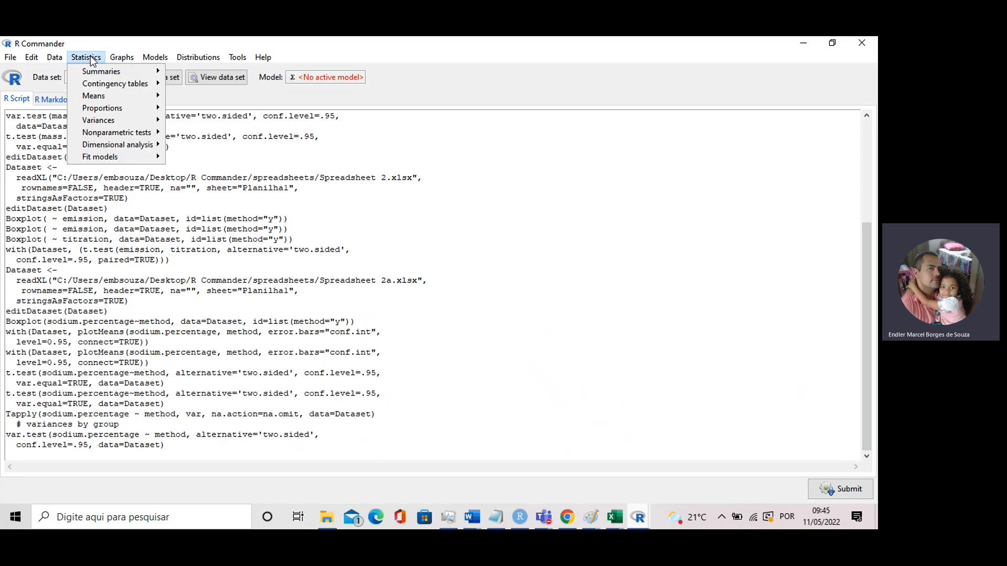
pyautogui.moveTo(107, 131)
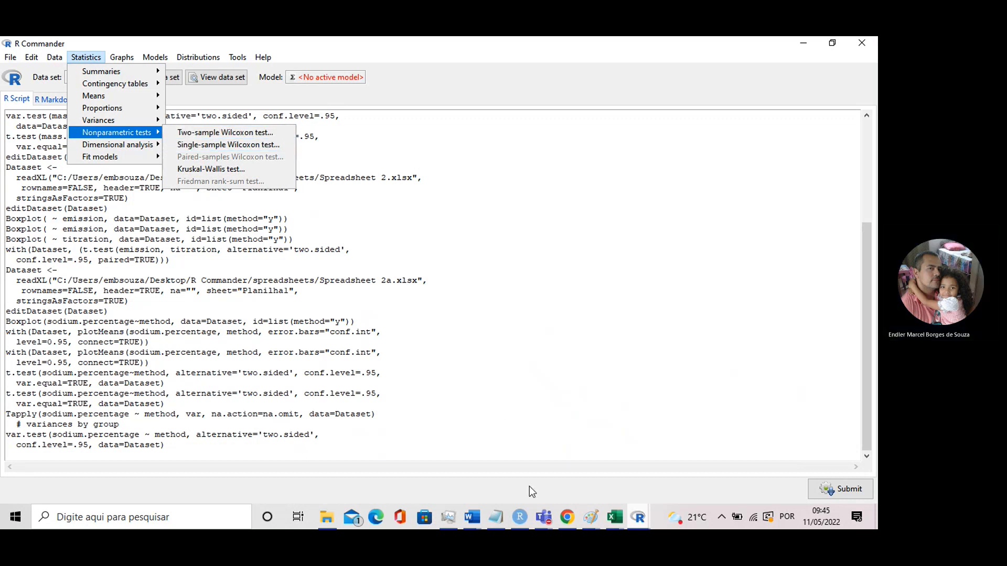
# Switch to the R Commander meeting in Microsoft Teams and stop its recording and transcription
pyautogui.click(546, 517)
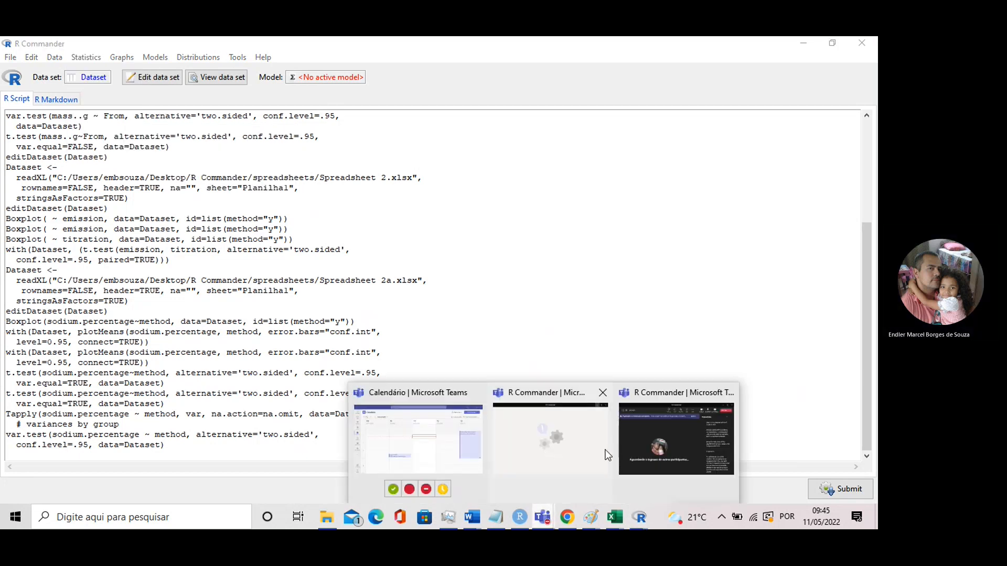
pyautogui.click(549, 455)
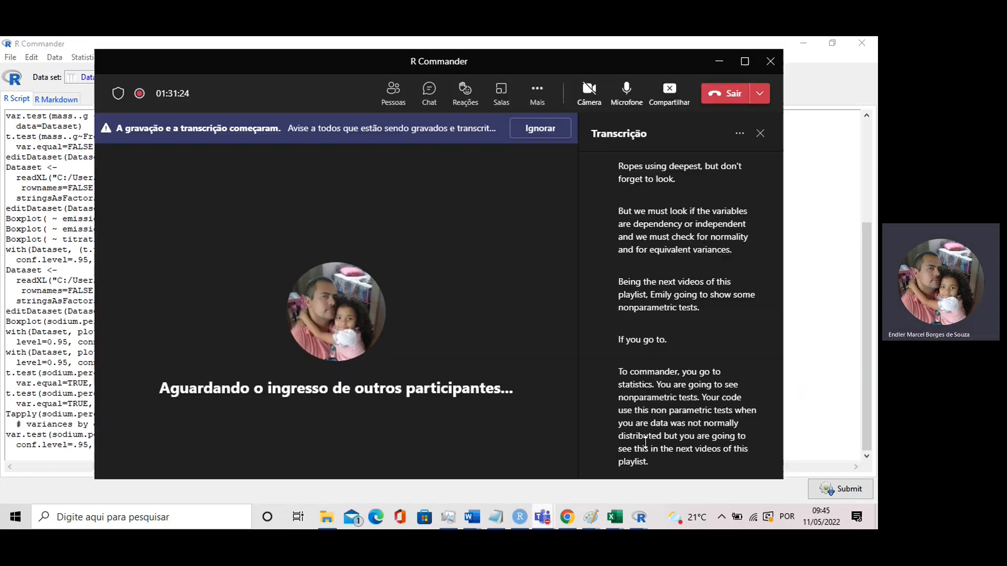
pyautogui.click(537, 89)
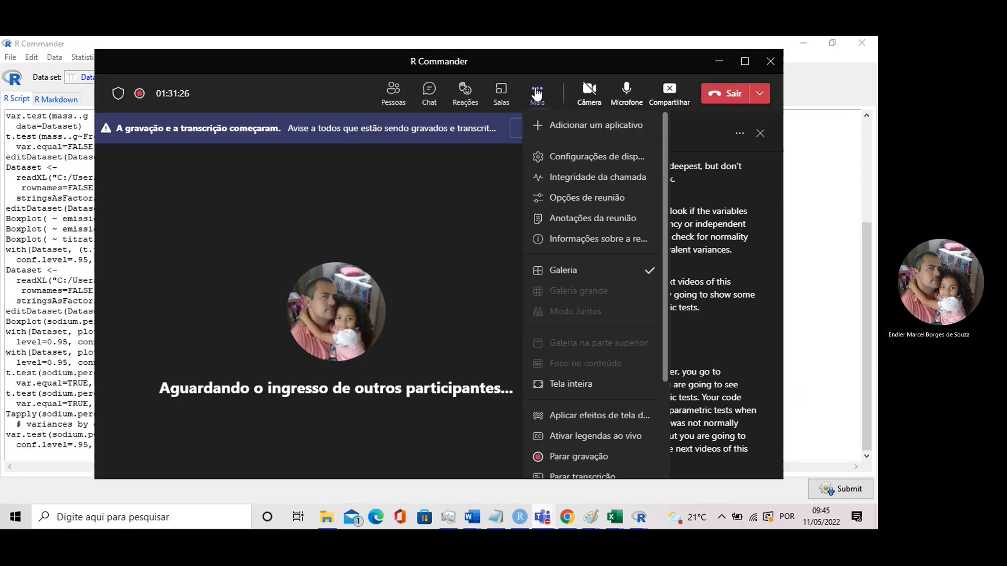
pyautogui.click(571, 457)
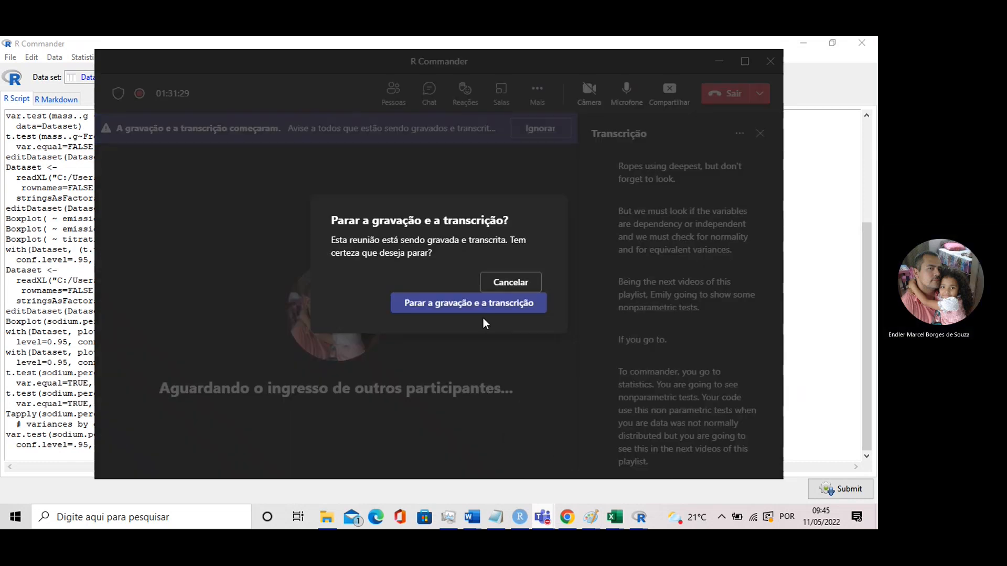